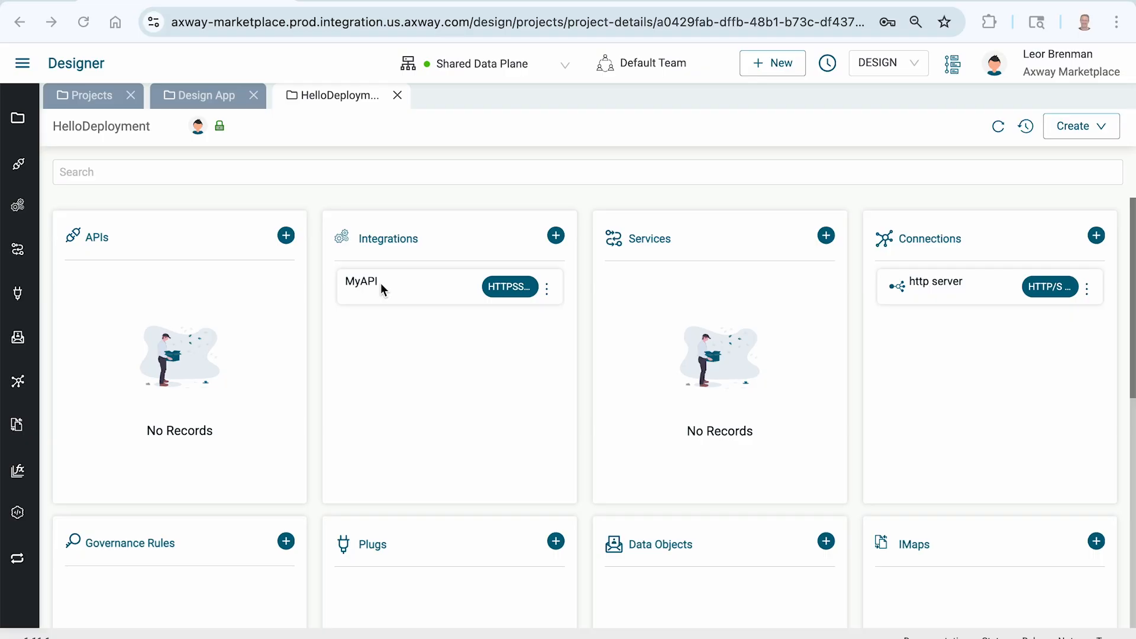
Deploy version V1 from the project History and start running job HelloDeployment_v1_dj
click(1025, 130)
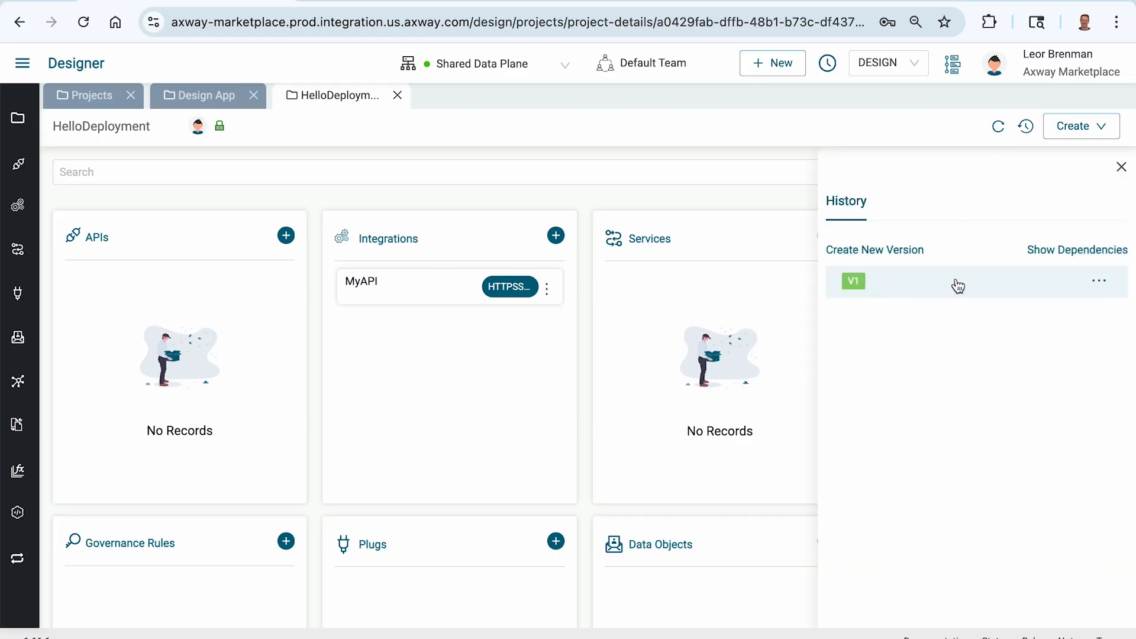
click(1101, 285)
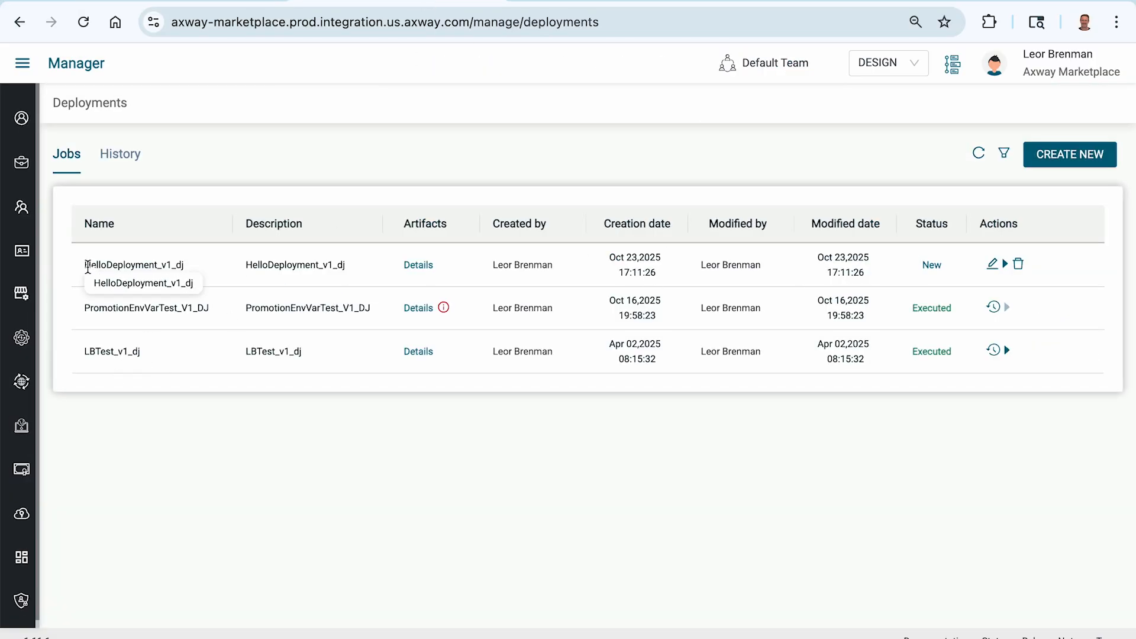
double_click(101, 264)
click(548, 502)
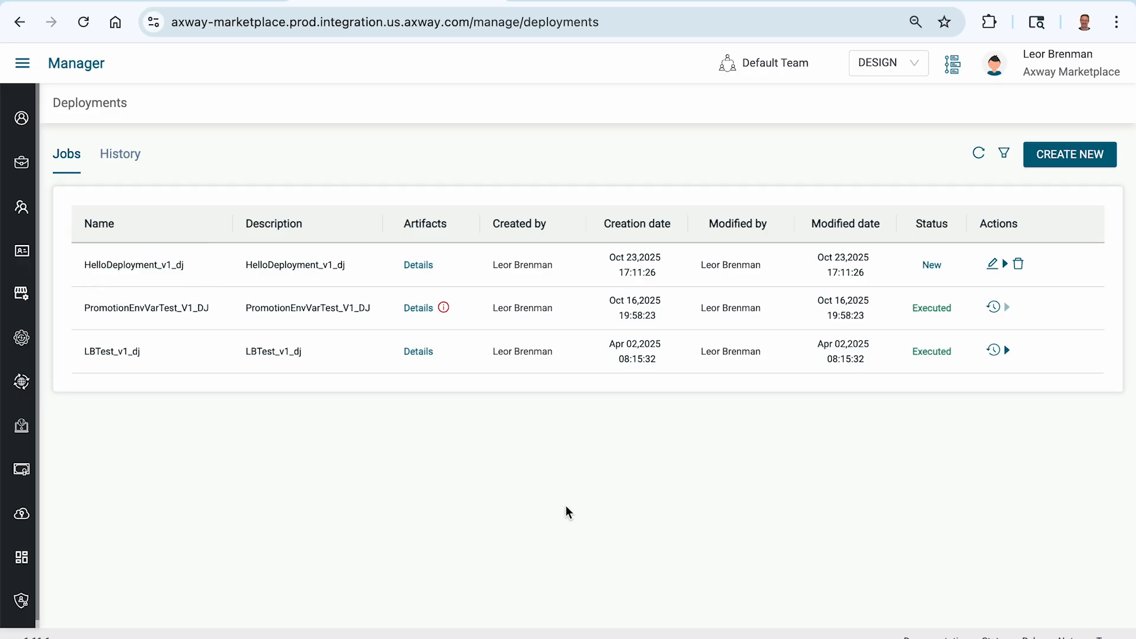
click(1006, 267)
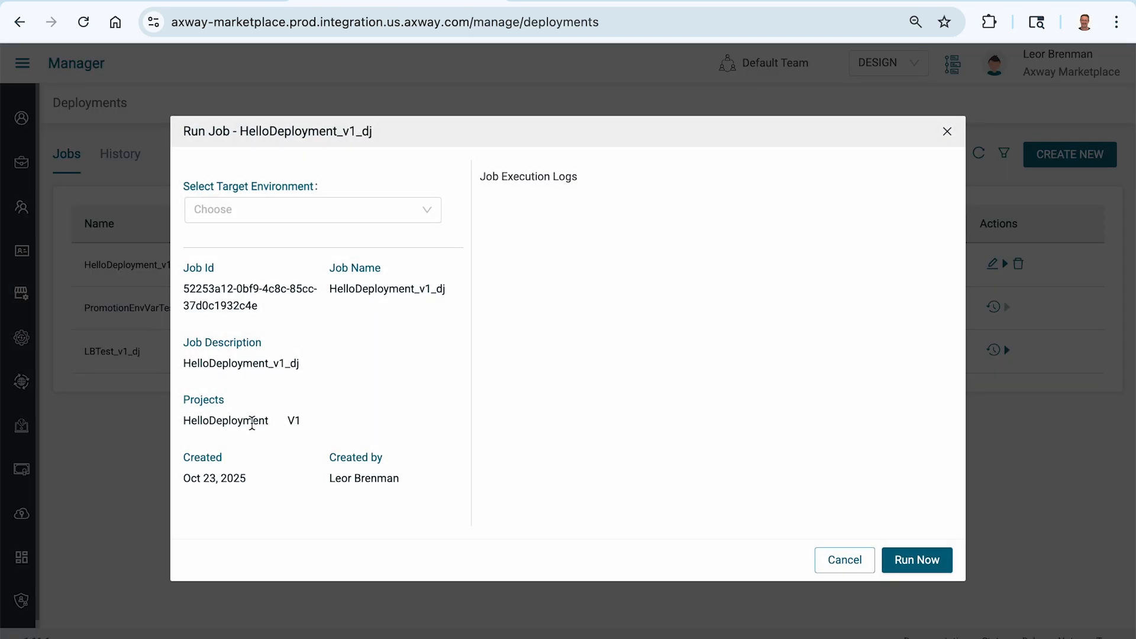
Run HelloDeployment_v1_dj against the CHECK environment and dismiss the success notification
click(253, 213)
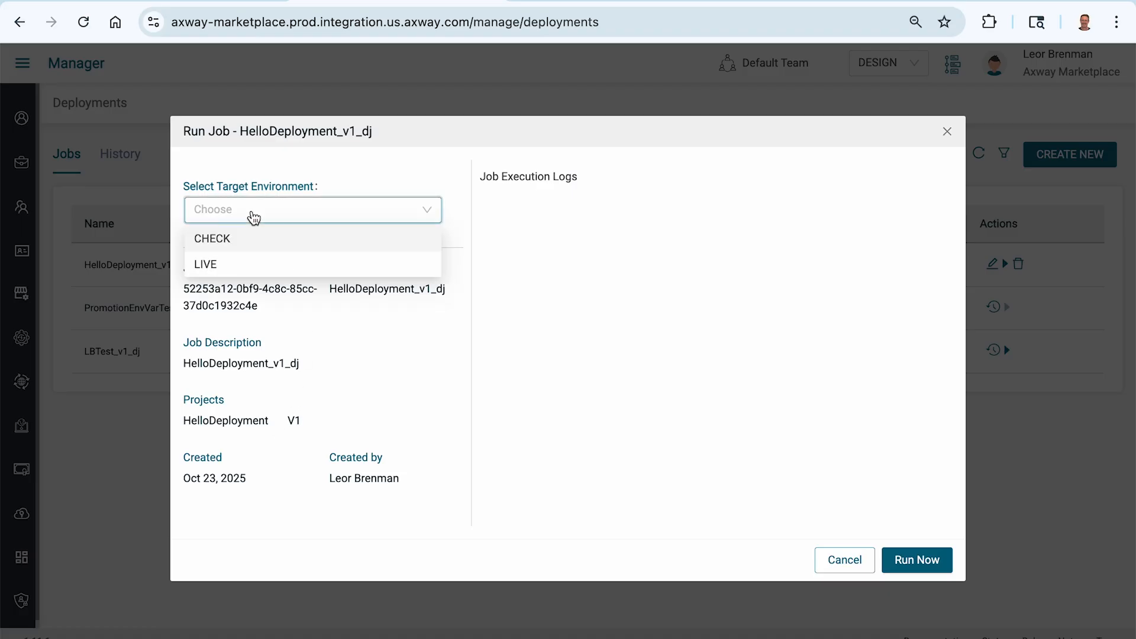
click(220, 240)
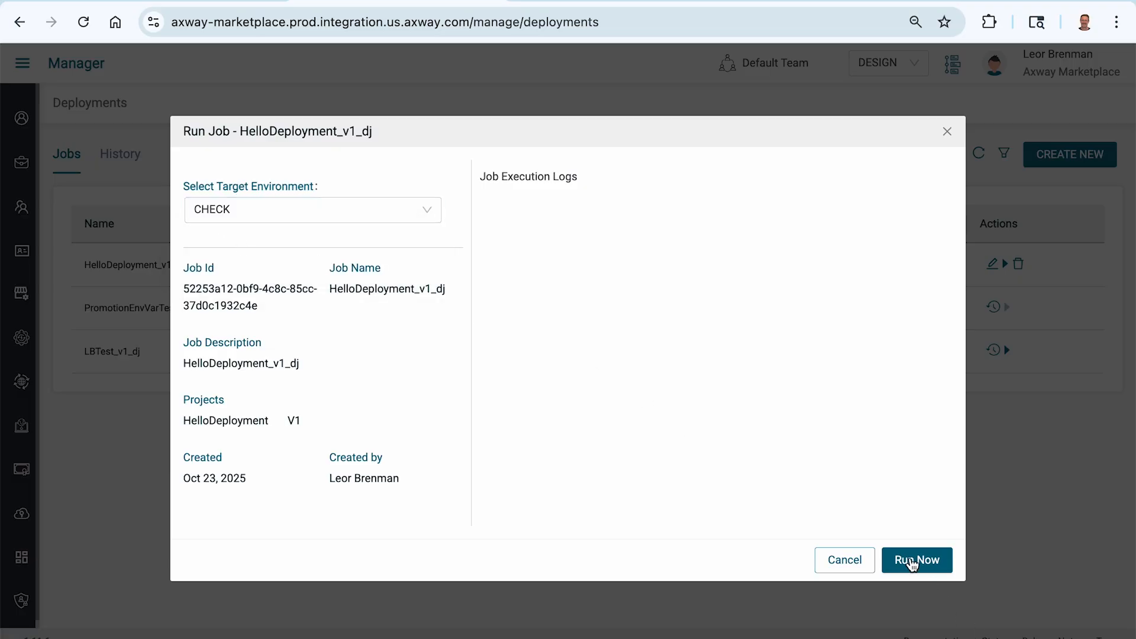
click(912, 561)
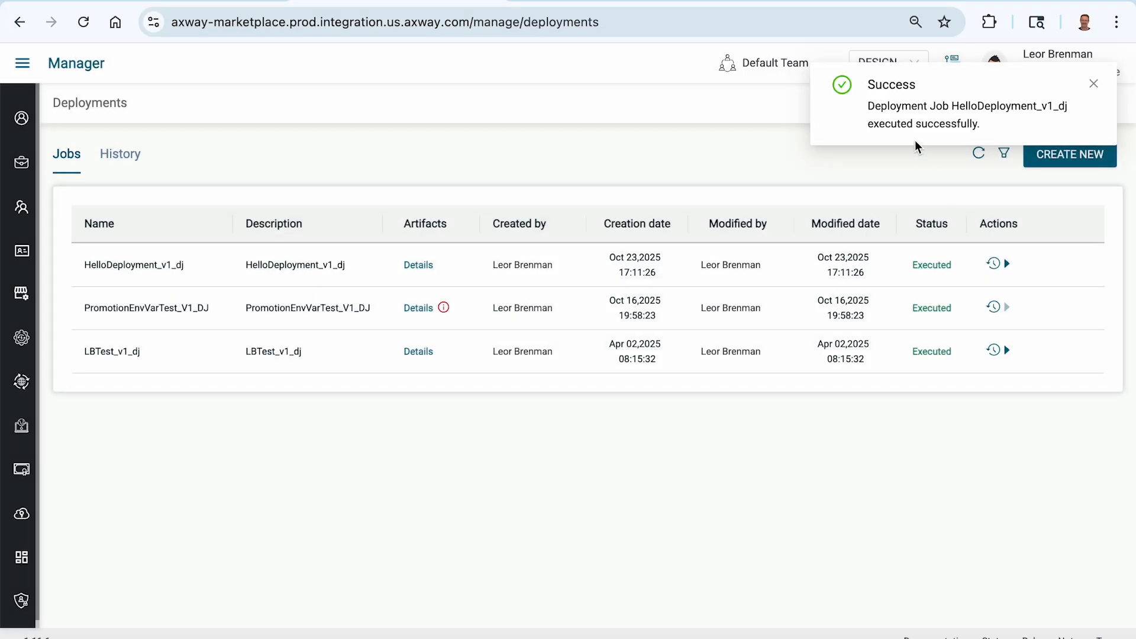
click(1095, 86)
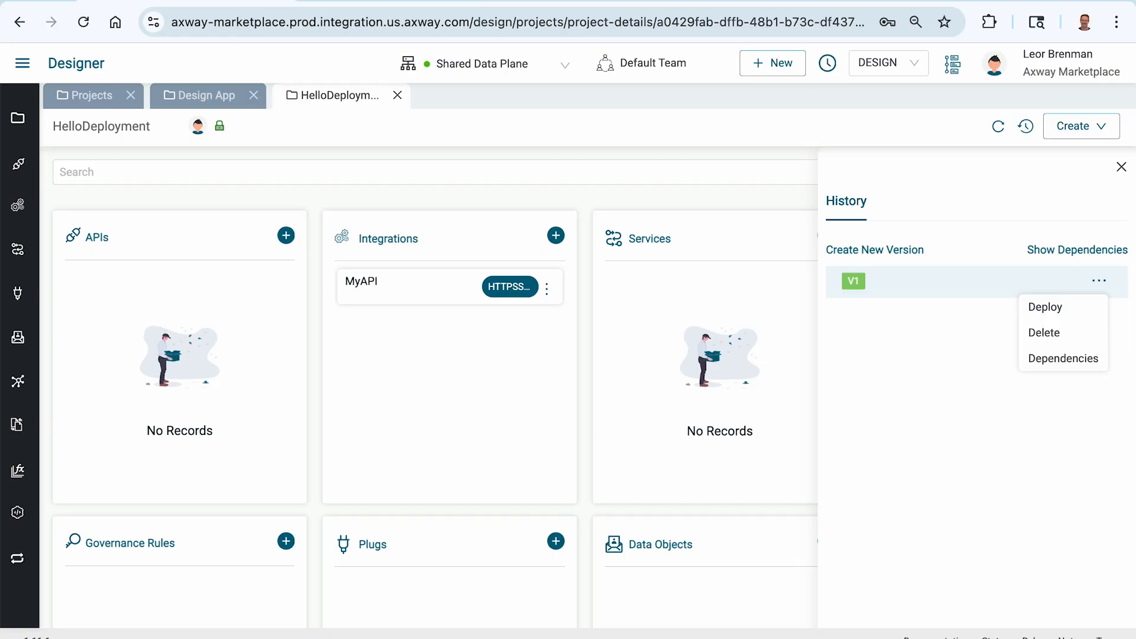
Go to Designer through the main menu and open the projects in CHECK
click(24, 67)
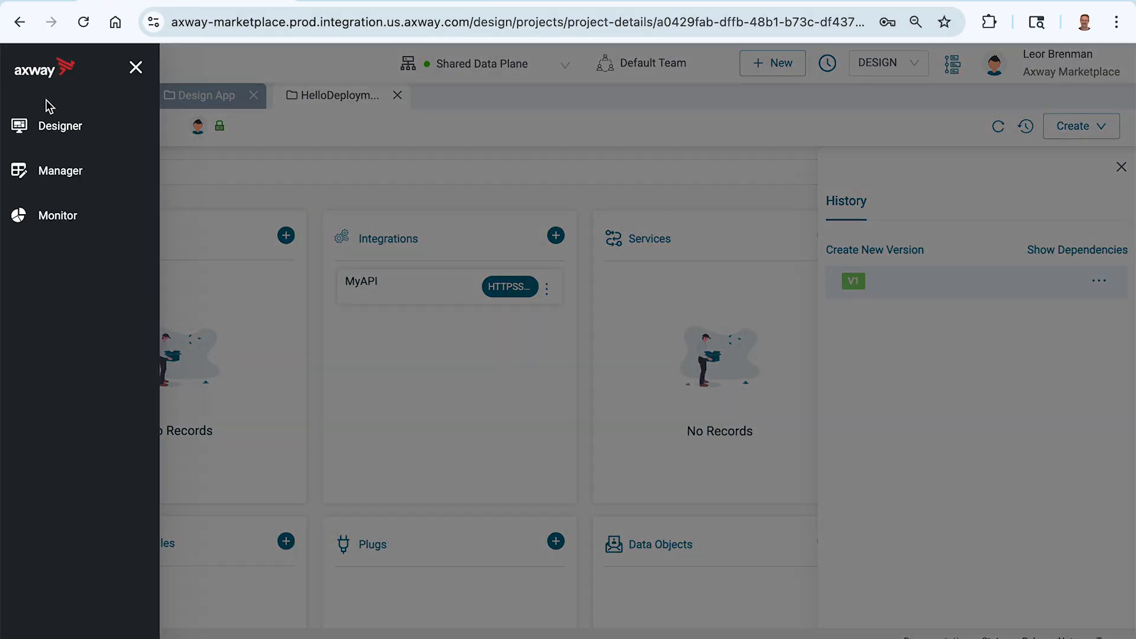
click(59, 126)
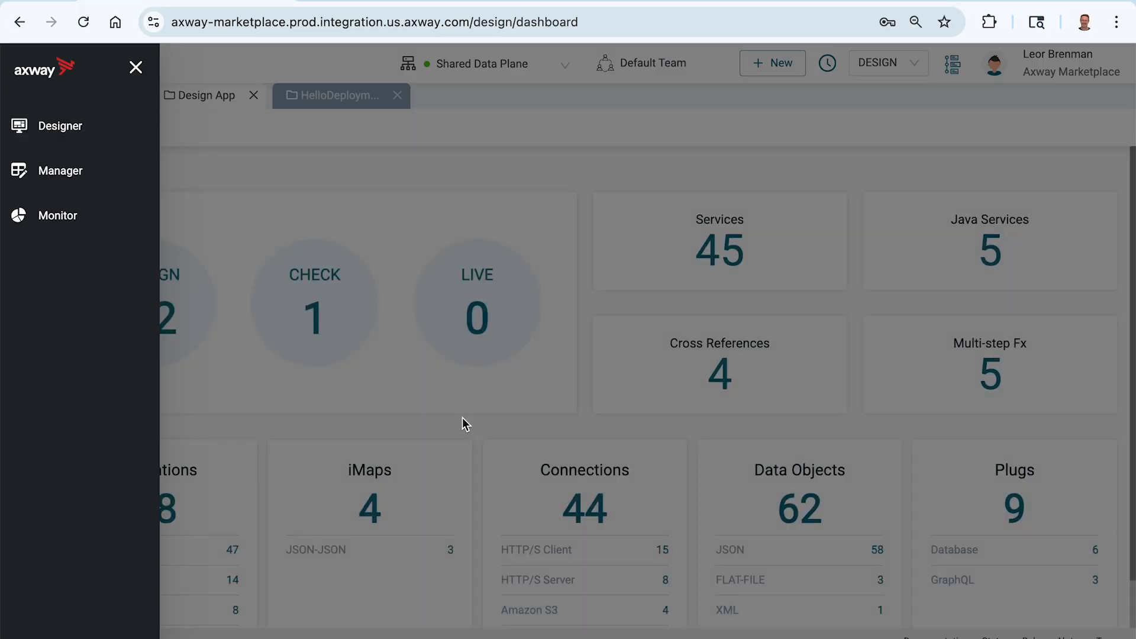
click(462, 417)
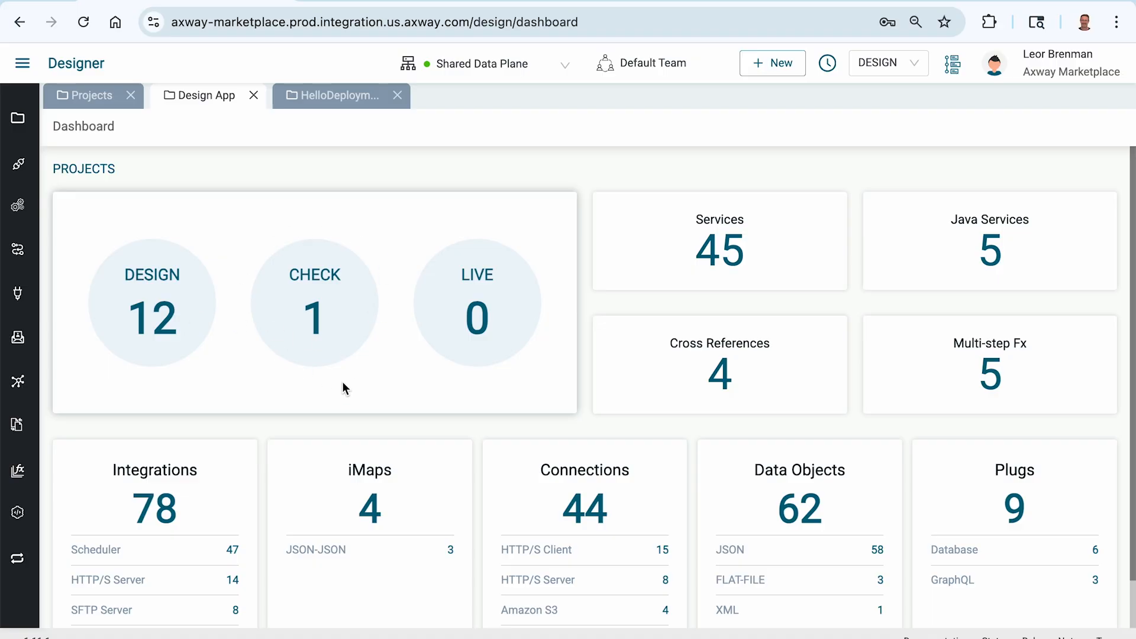
click(315, 306)
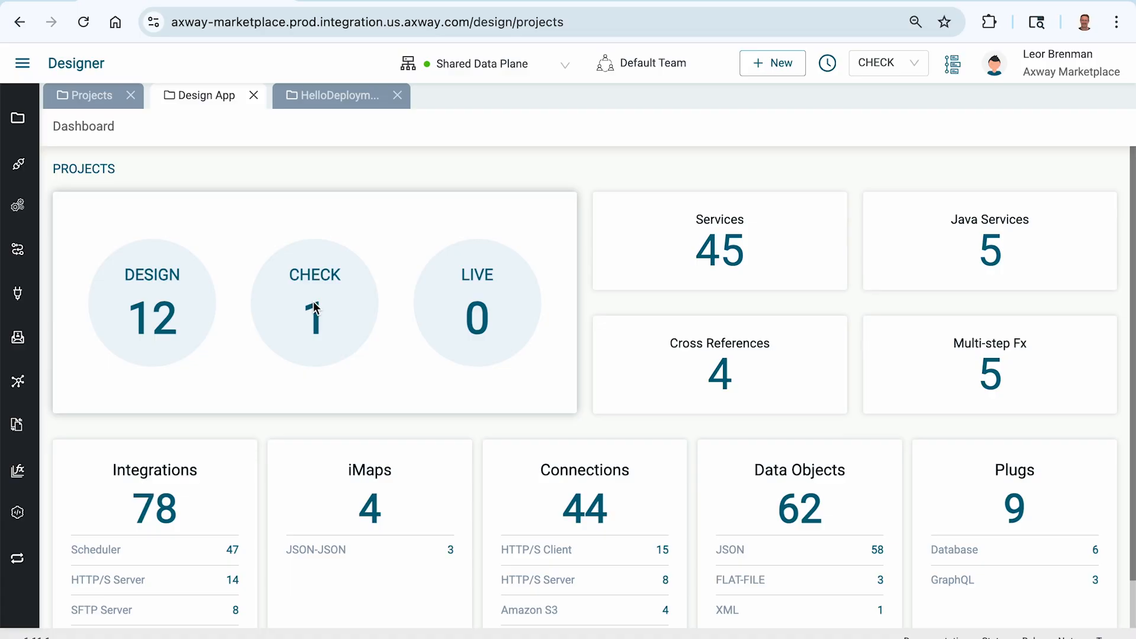
Keep CHECK mode, open HelloDeployment and view its http server connection
click(886, 71)
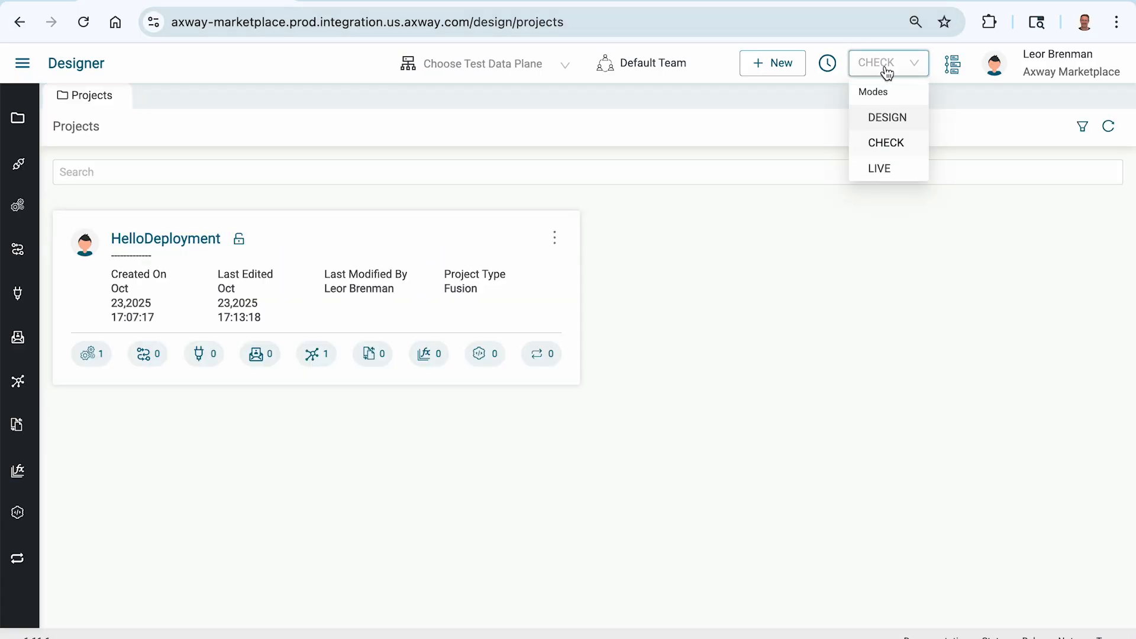
click(888, 142)
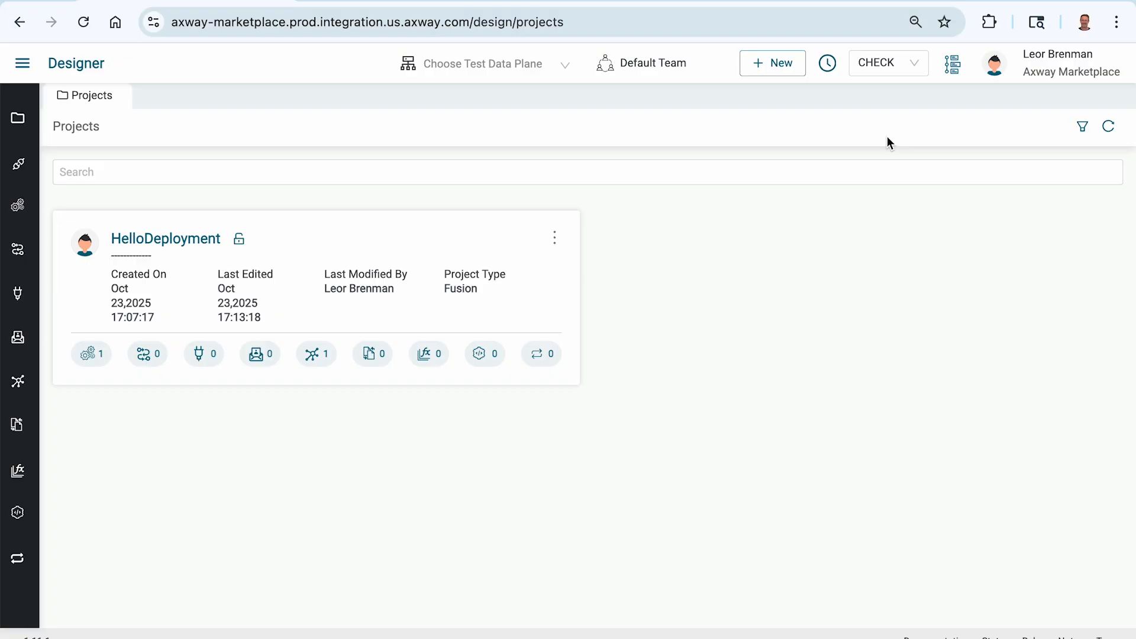
click(153, 240)
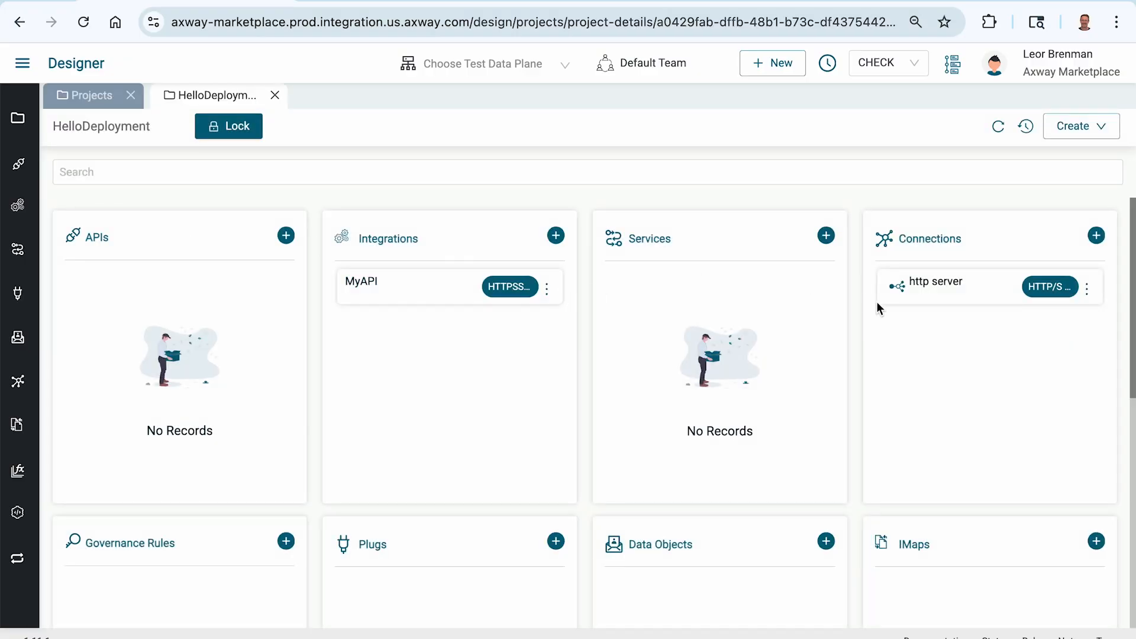
click(940, 284)
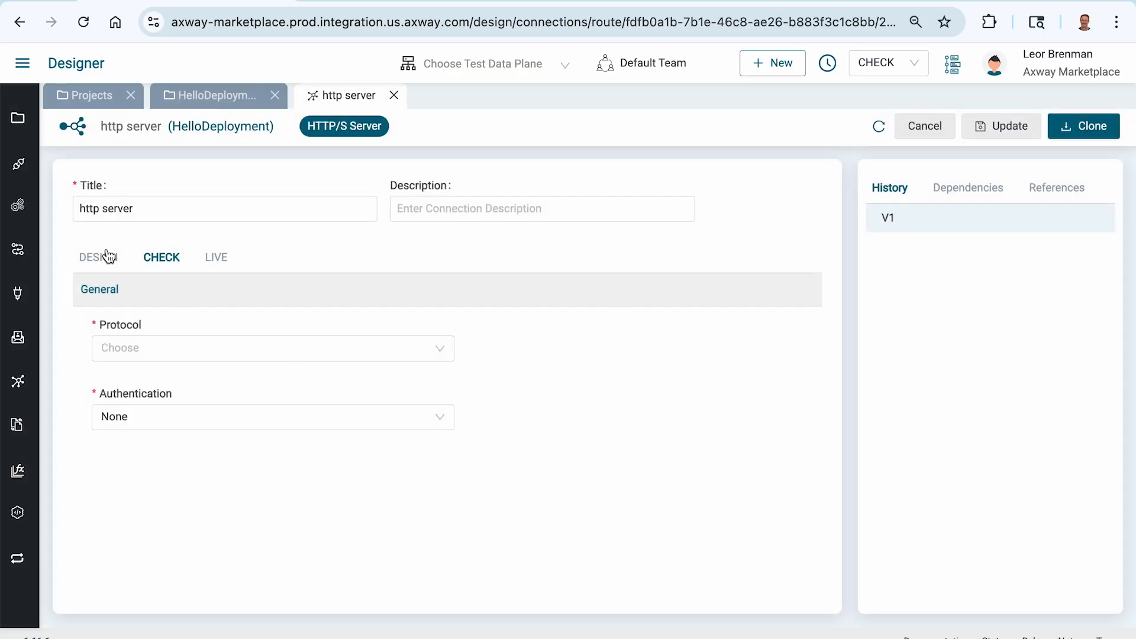
mouse_move(168, 327)
Switch to DESIGN mode, search 'hel' to find HelloDeployment, and open its http server connection
click(394, 95)
click(853, 58)
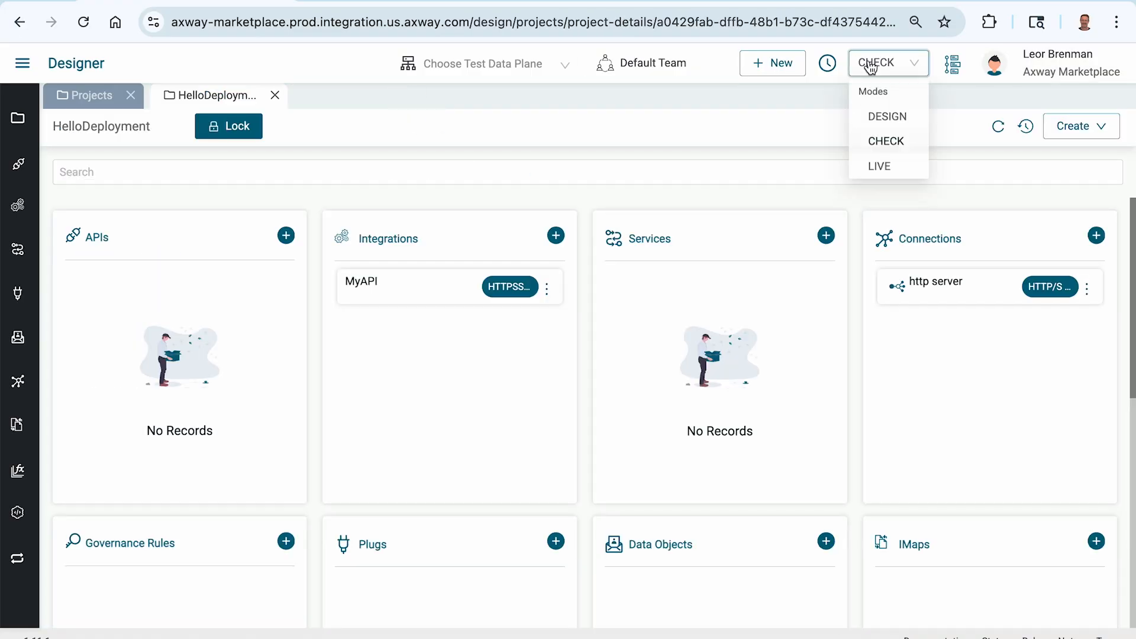
click(883, 116)
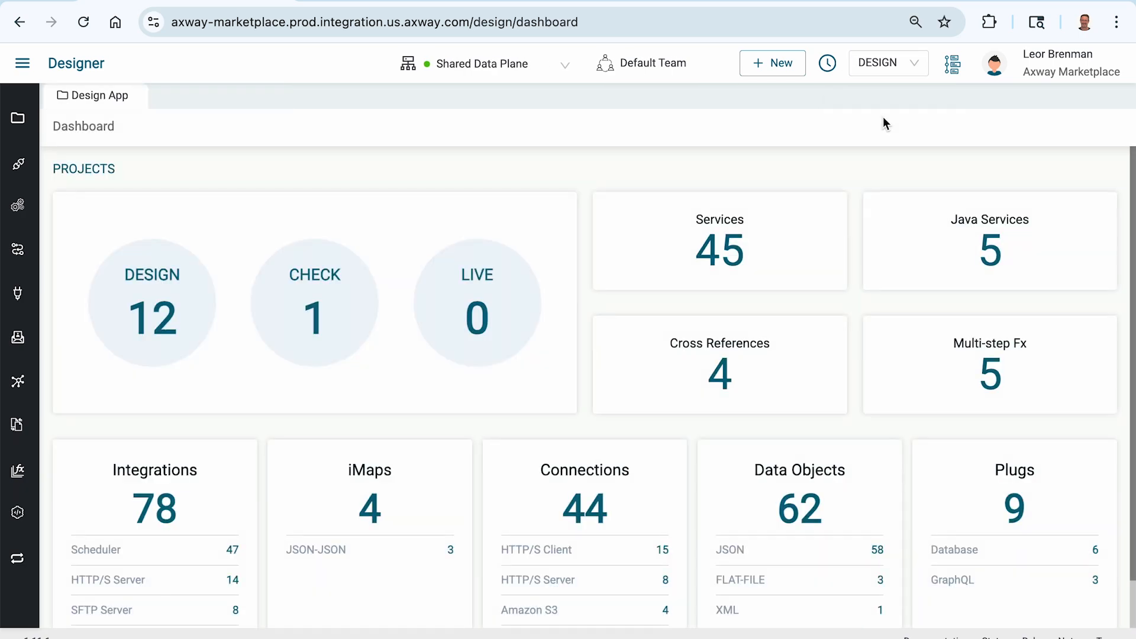
click(157, 304)
click(203, 178)
text(hello)
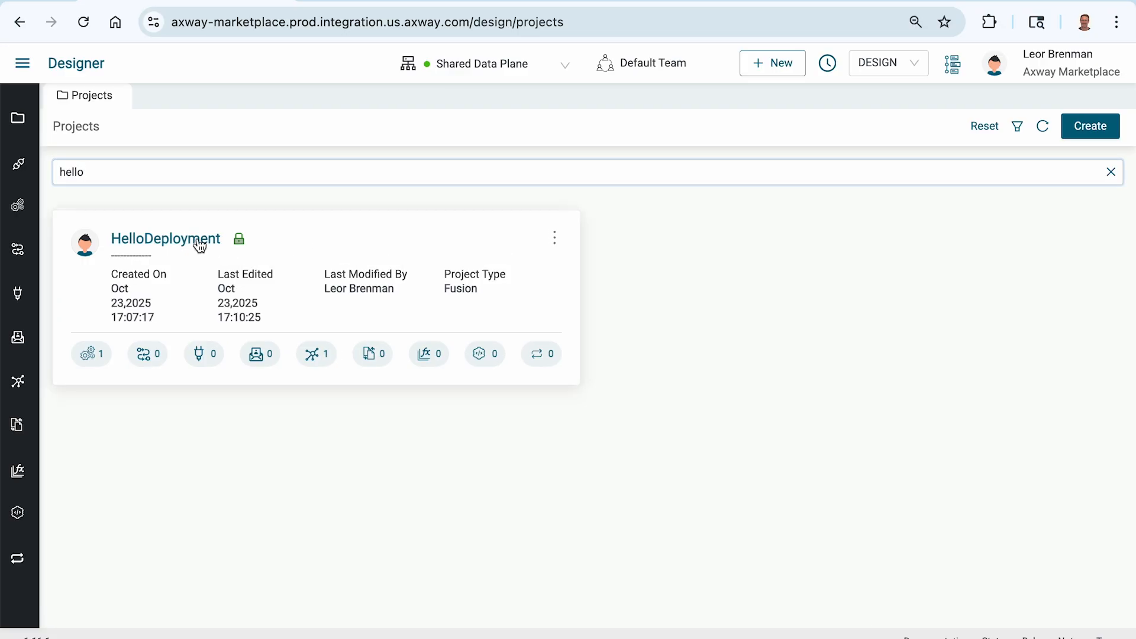
click(198, 242)
click(934, 290)
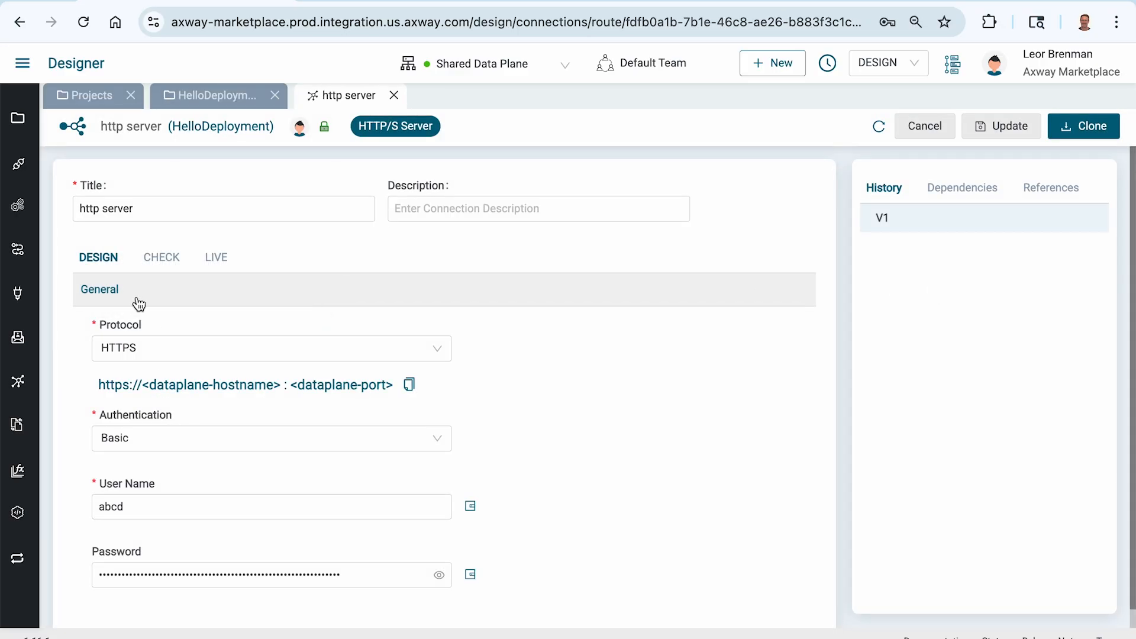
Compare the http server connection's CHECK, LIVE and DESIGN settings
click(157, 259)
click(216, 260)
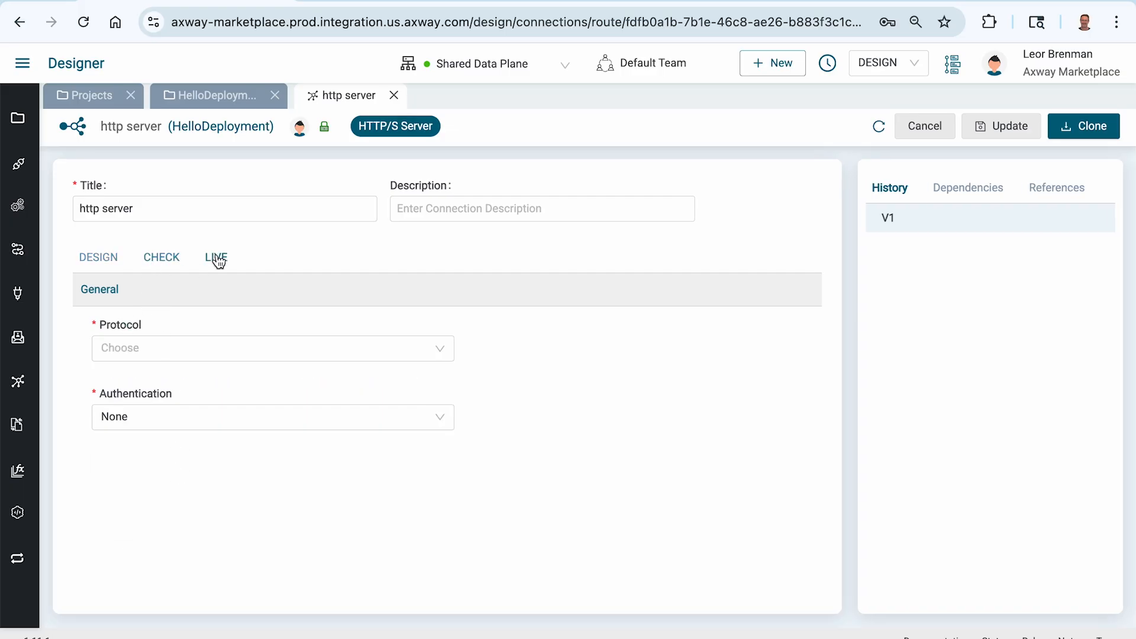
click(169, 260)
click(110, 269)
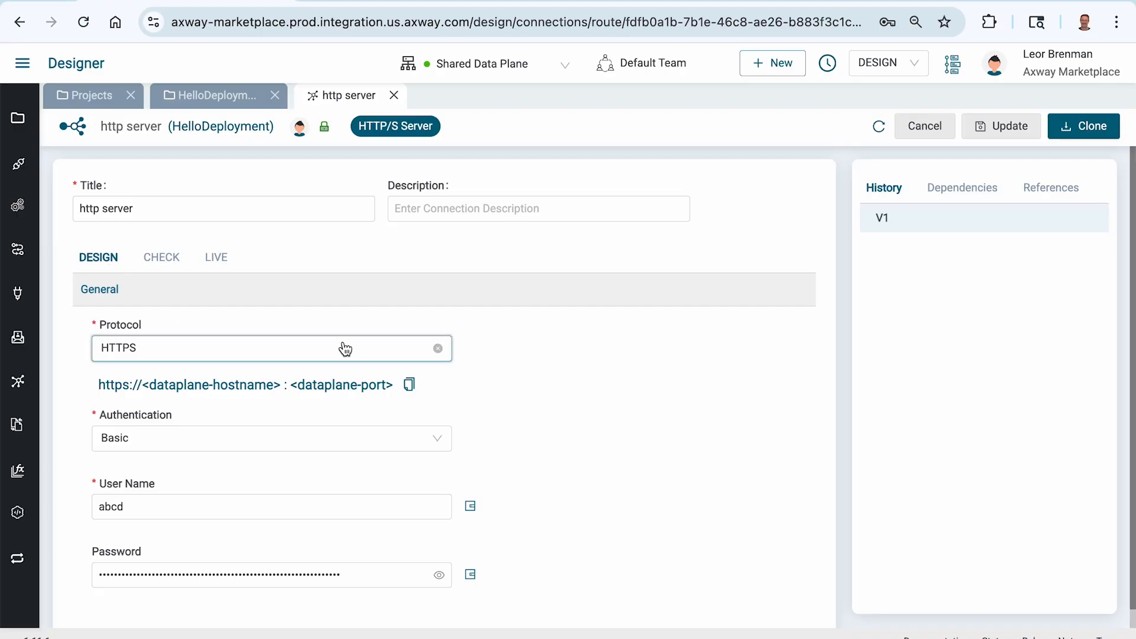
Close the connection and HelloDeployment tabs and switch the mode to CHECK
click(393, 95)
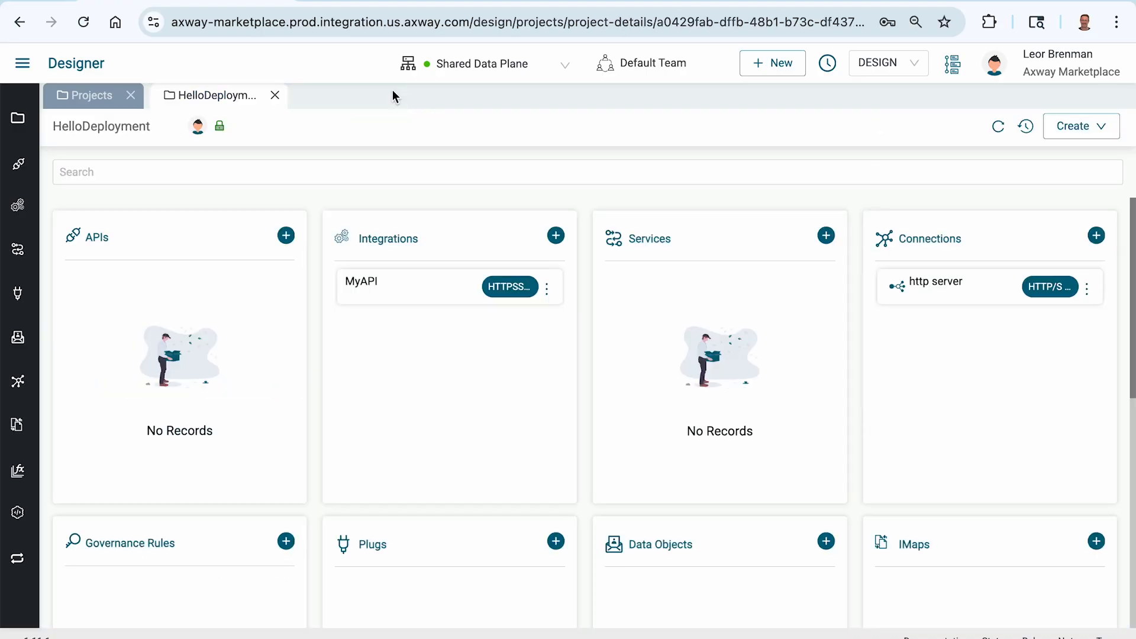
click(274, 96)
click(887, 71)
click(890, 142)
Open the CHECK copy of HelloDeployment and briefly inspect its http server connection
click(362, 289)
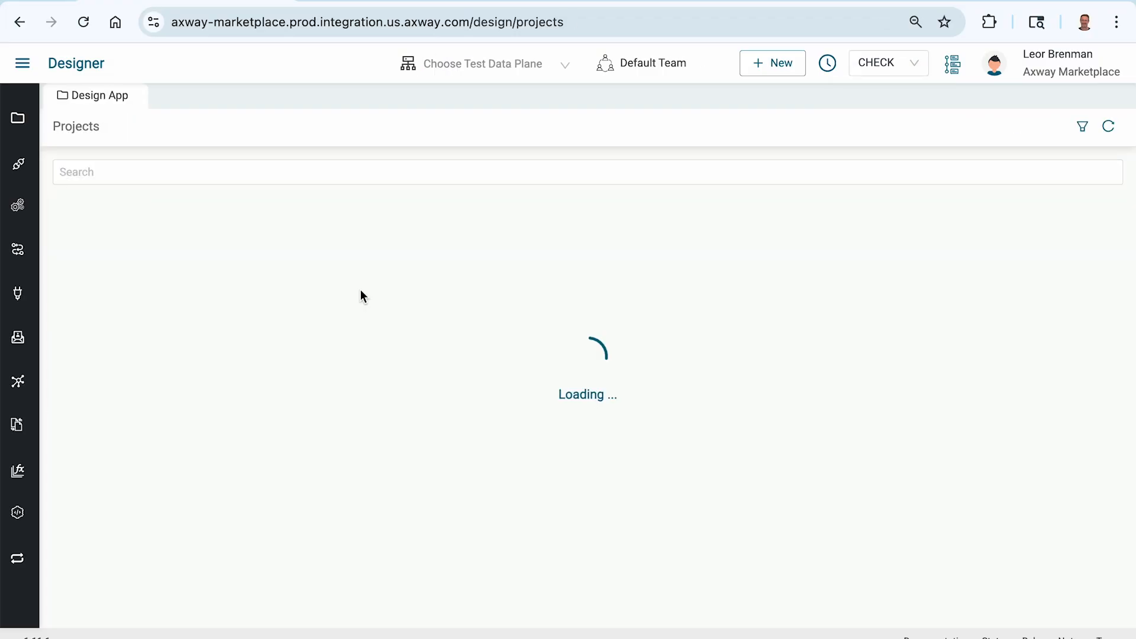
click(195, 240)
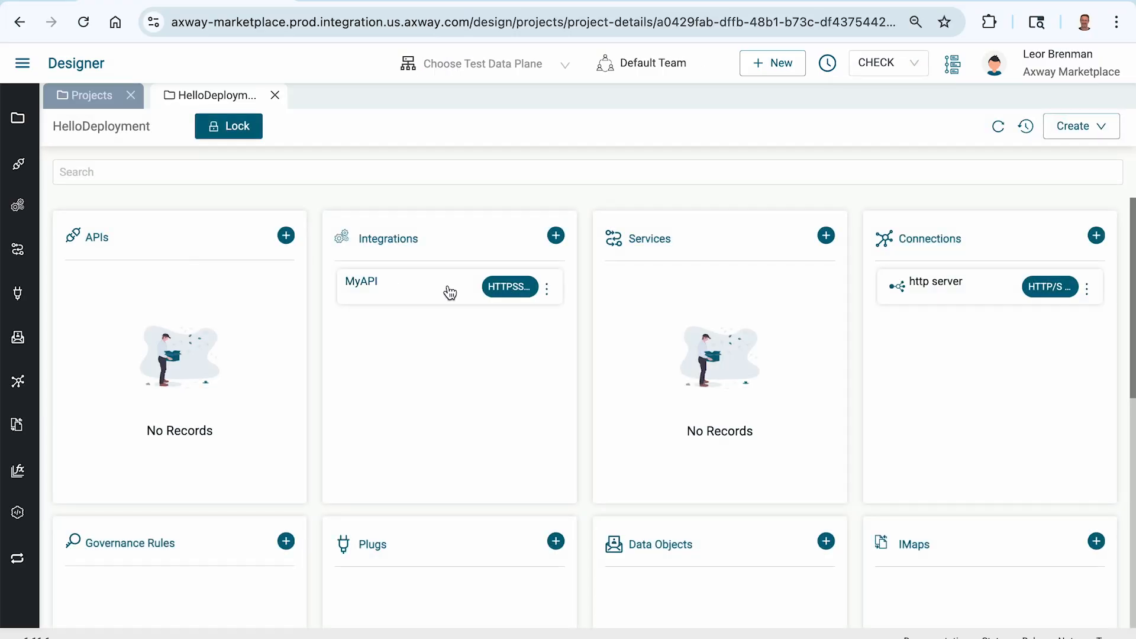
click(941, 278)
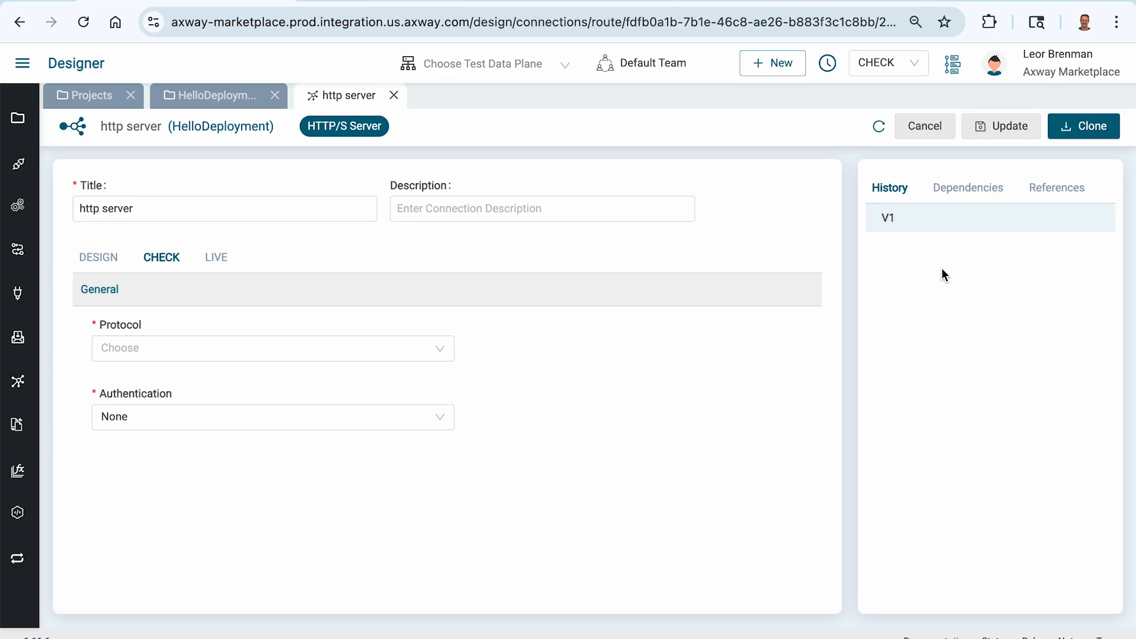
click(394, 95)
Lock HelloDeployment for editing and open the MyAPI integration canvas
click(400, 292)
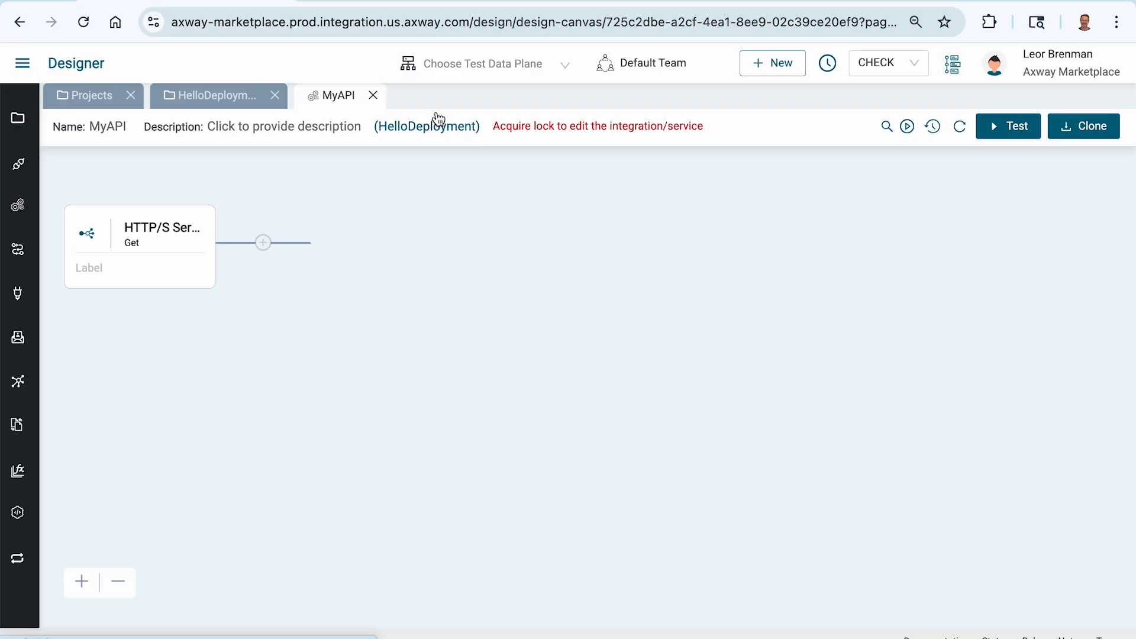
click(372, 95)
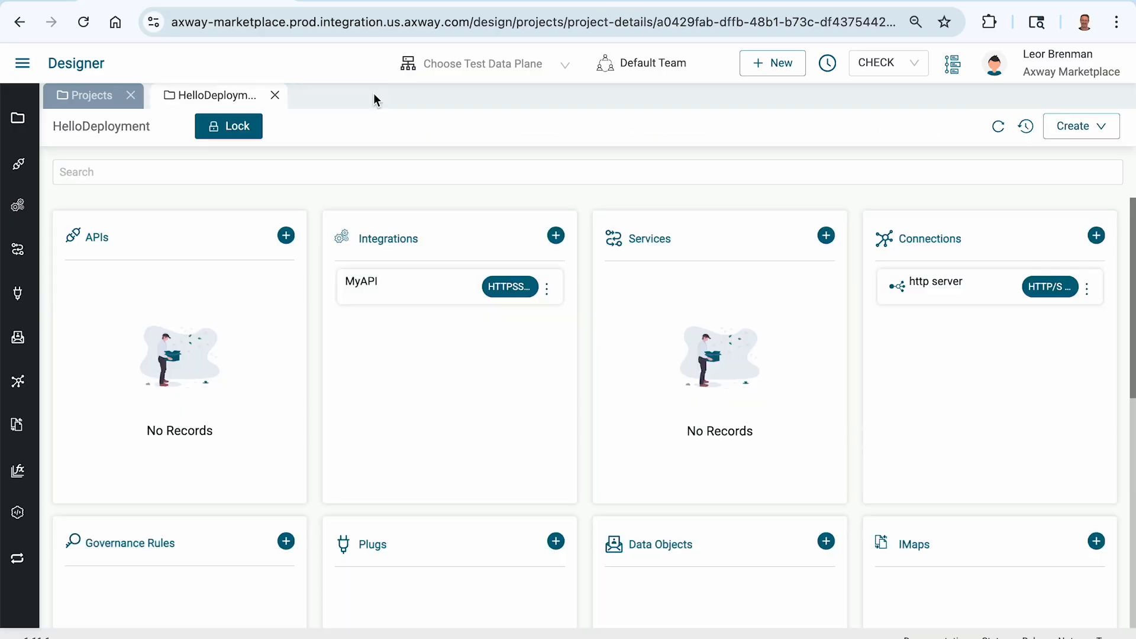
click(245, 131)
click(387, 292)
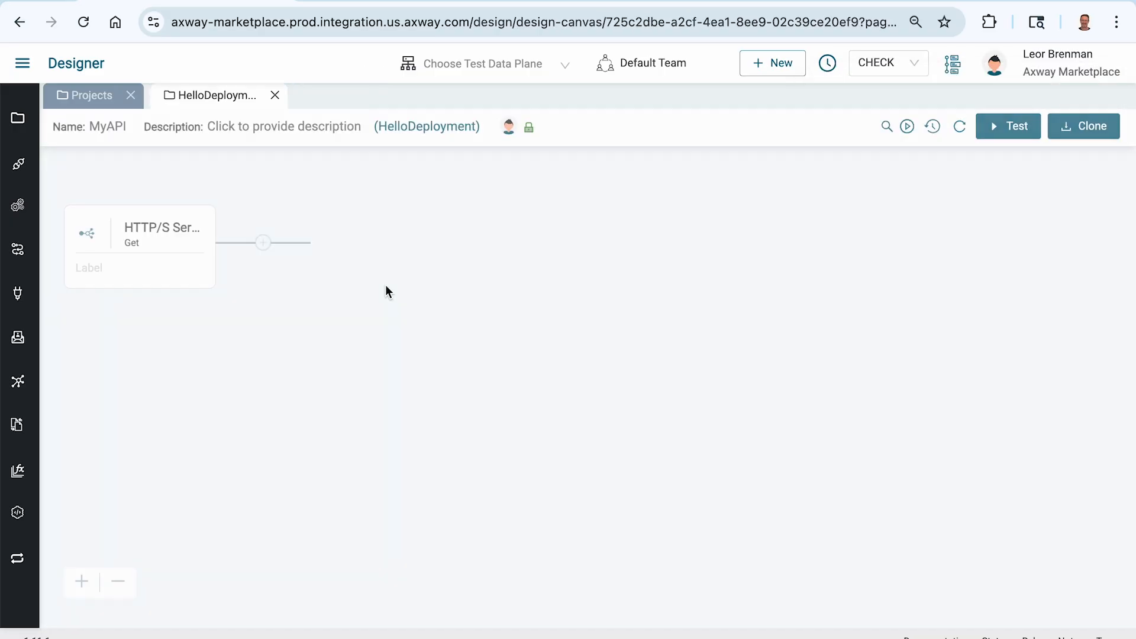
click(909, 127)
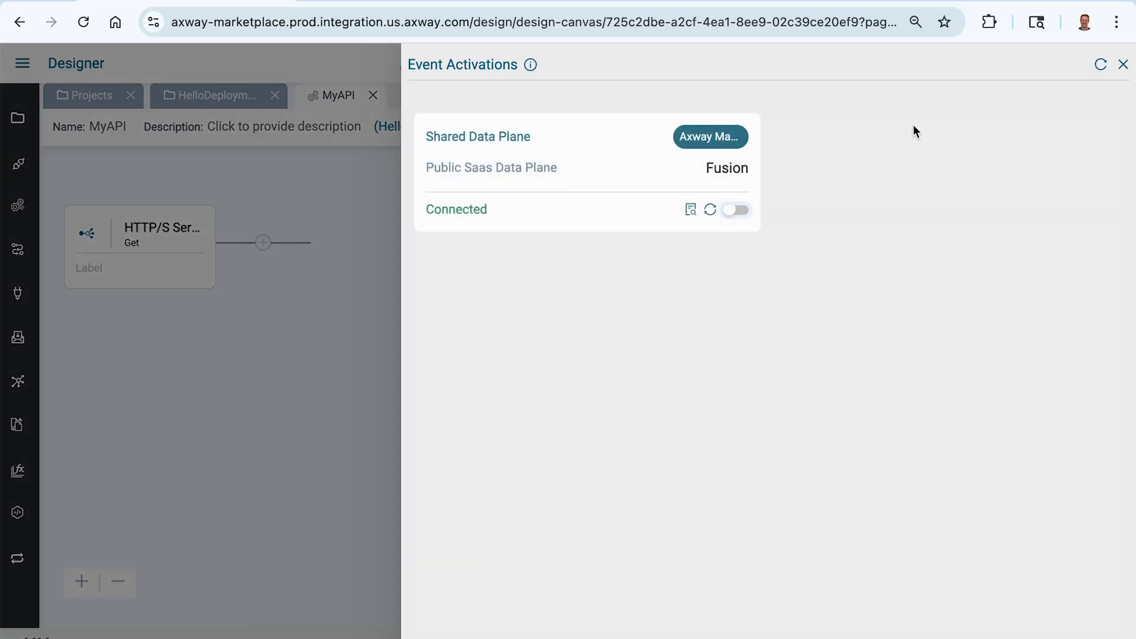
click(740, 214)
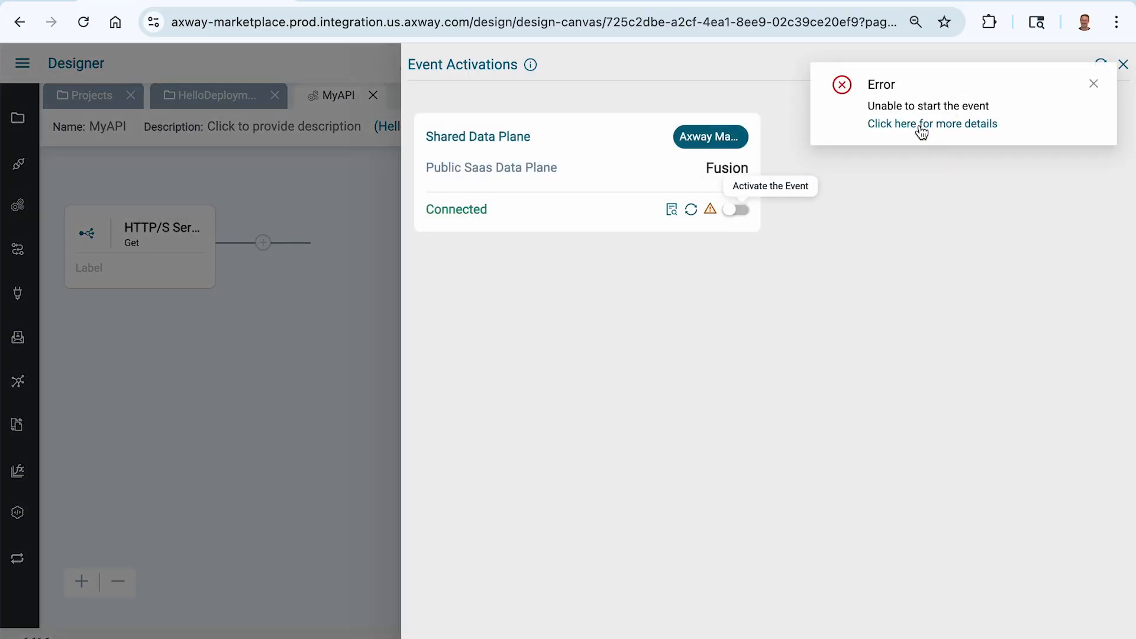
click(903, 125)
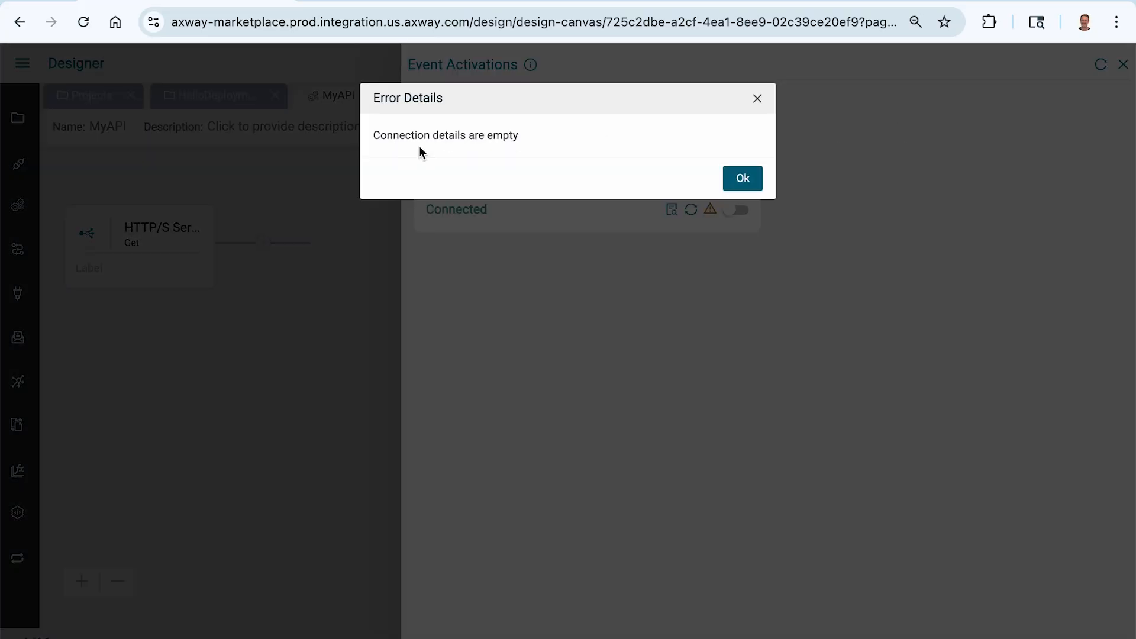
click(738, 183)
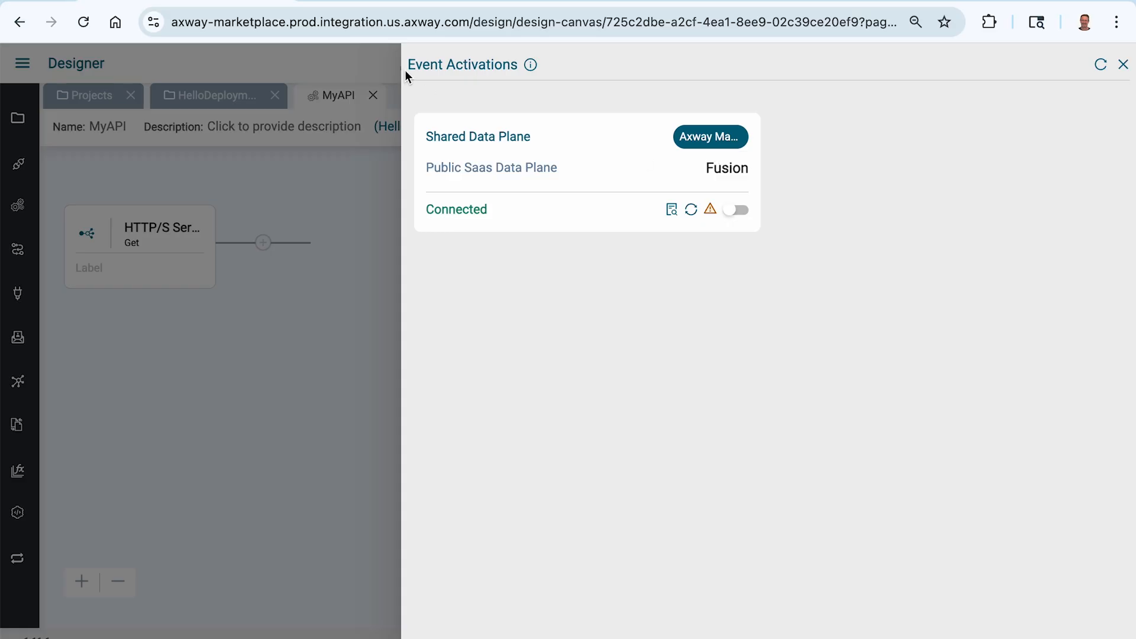
click(1124, 65)
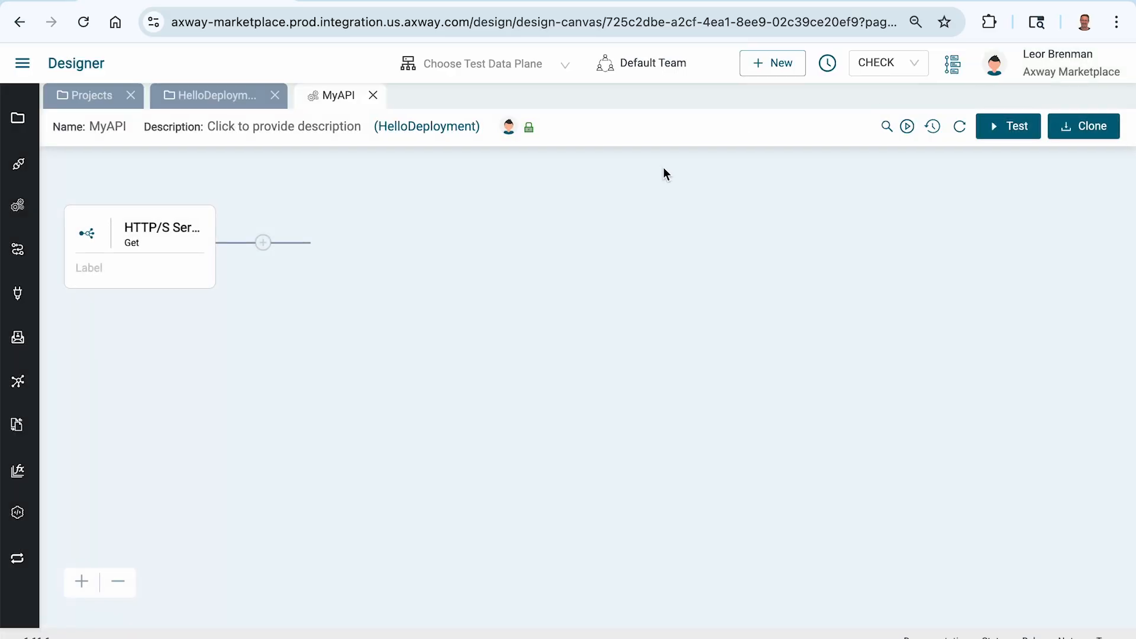
click(373, 95)
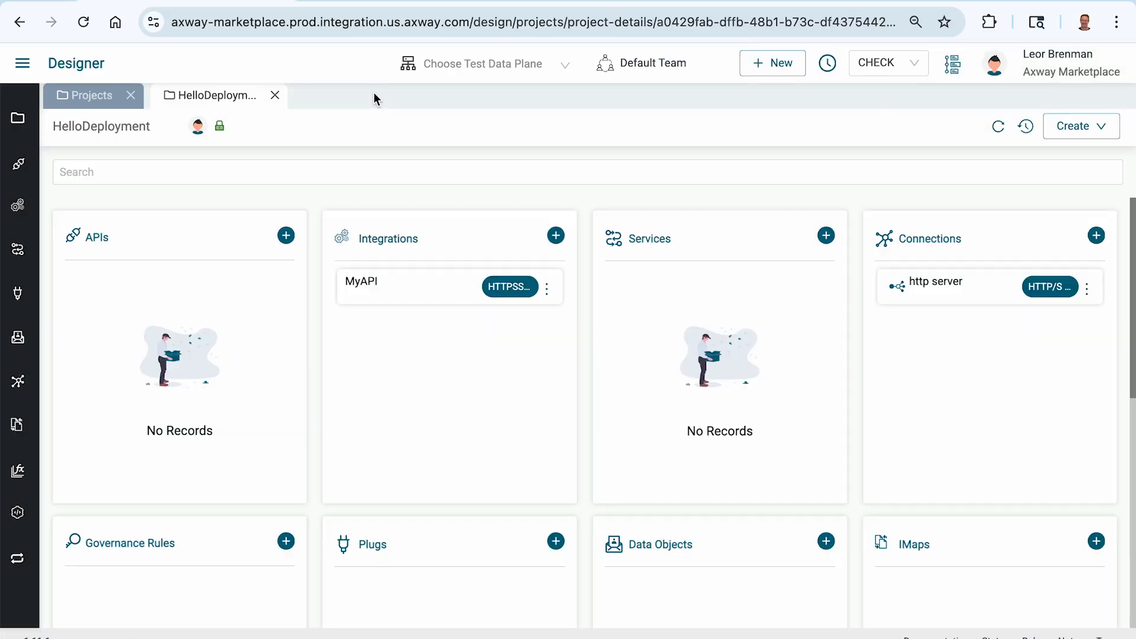
Close HelloDeployment, go to Manager Environments, and show CHECK's runtime details Projects tab
click(276, 96)
click(31, 66)
click(56, 163)
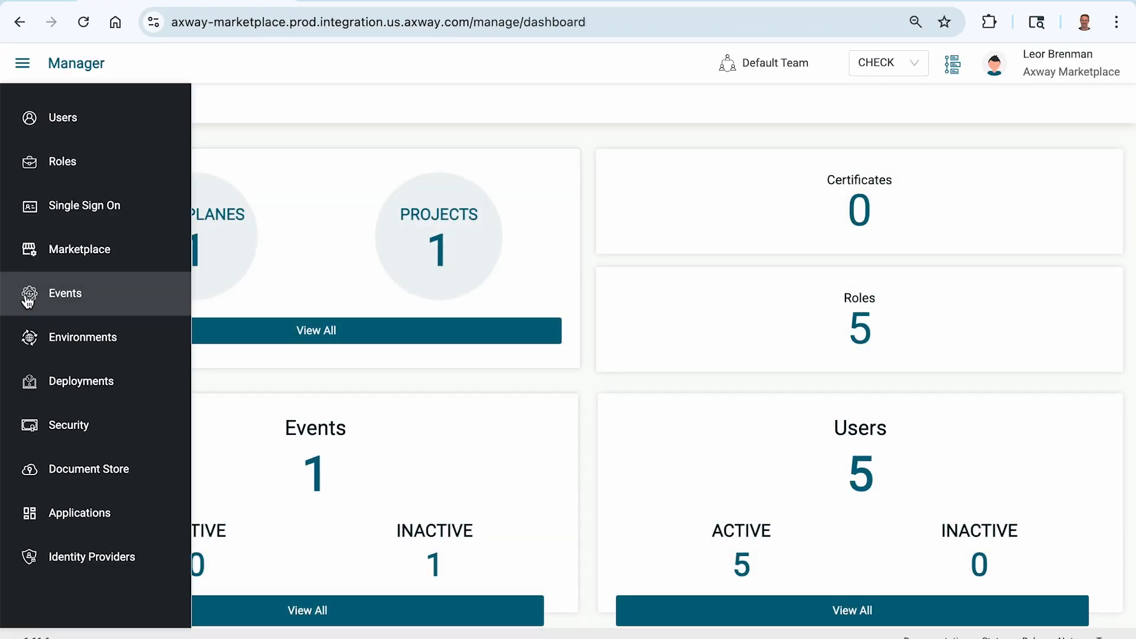
click(76, 336)
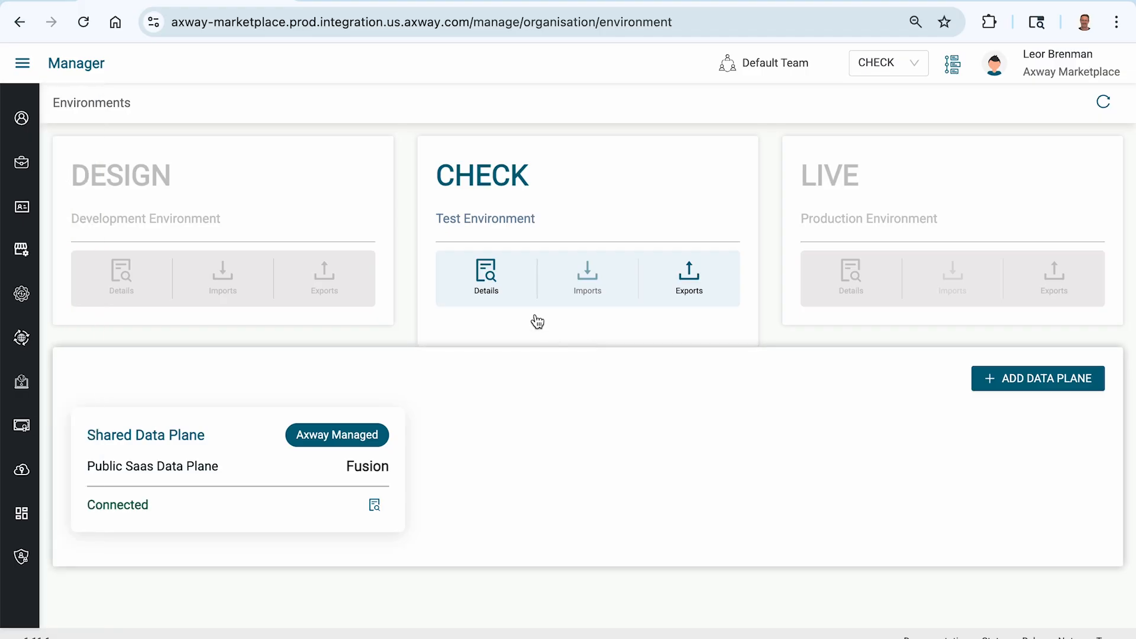
click(488, 273)
click(183, 161)
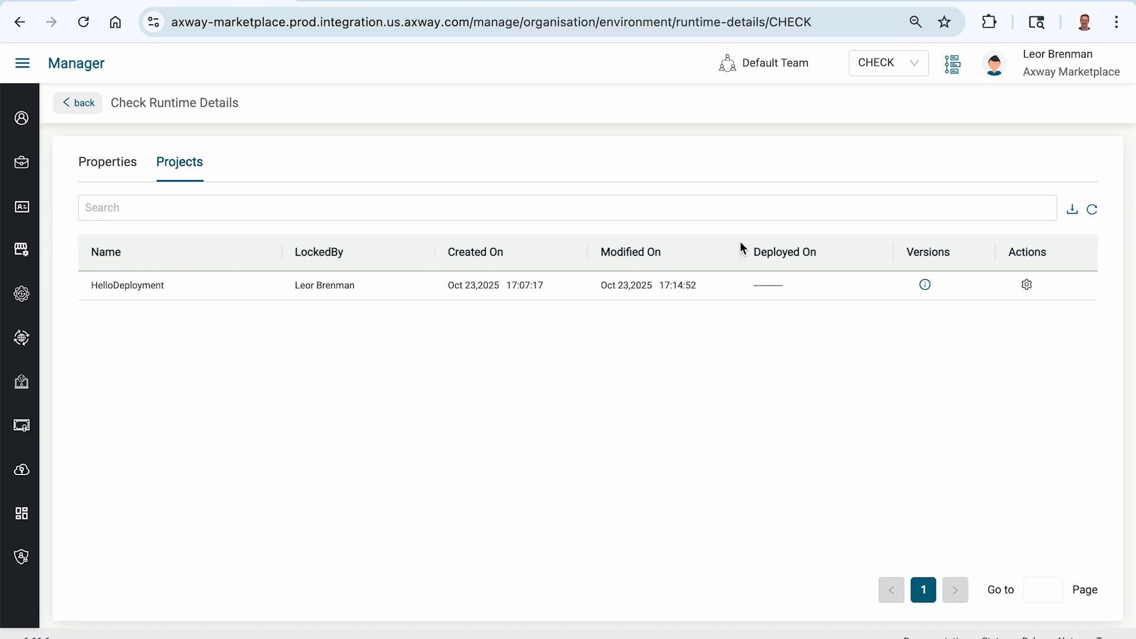
Open HelloDeployment's connection overrides, pick the http server connection, and continue to configuration
click(1027, 287)
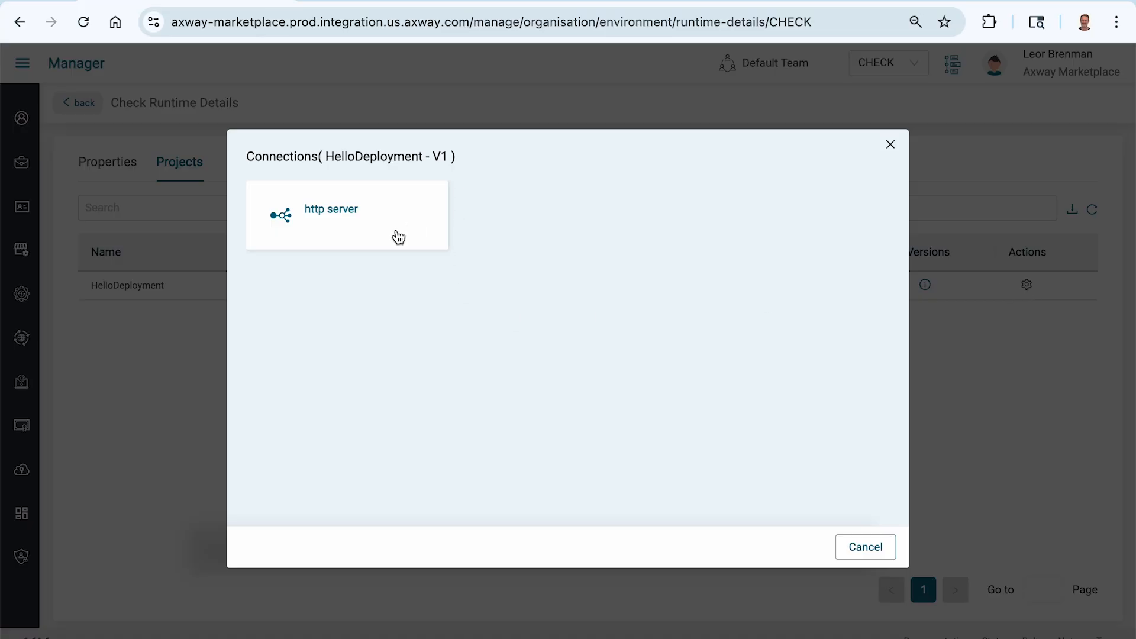
click(324, 213)
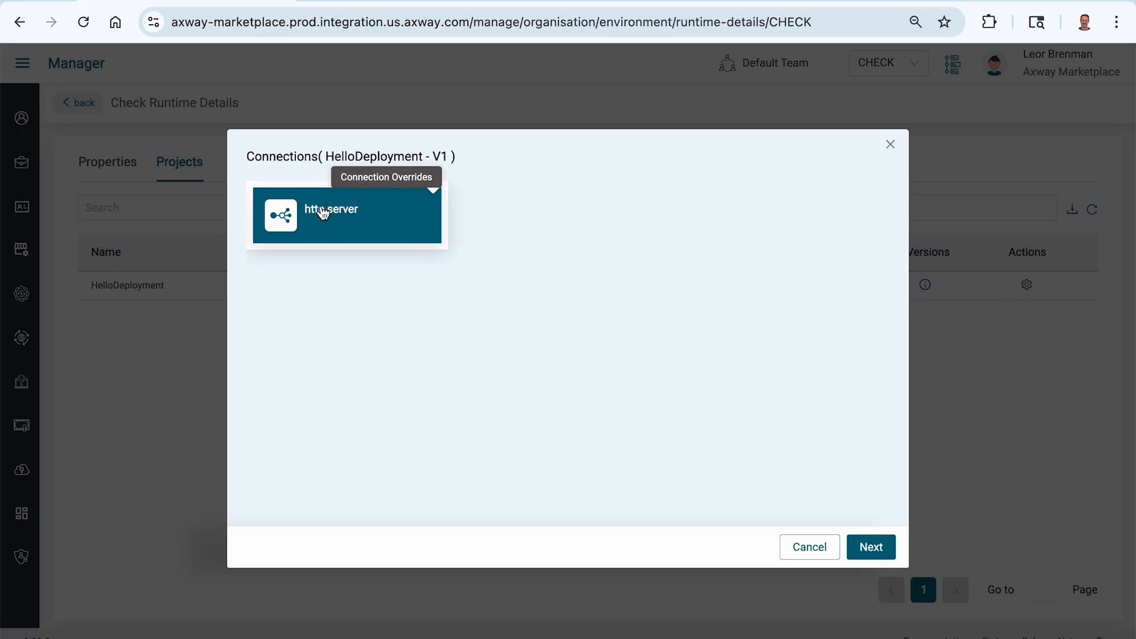
click(873, 550)
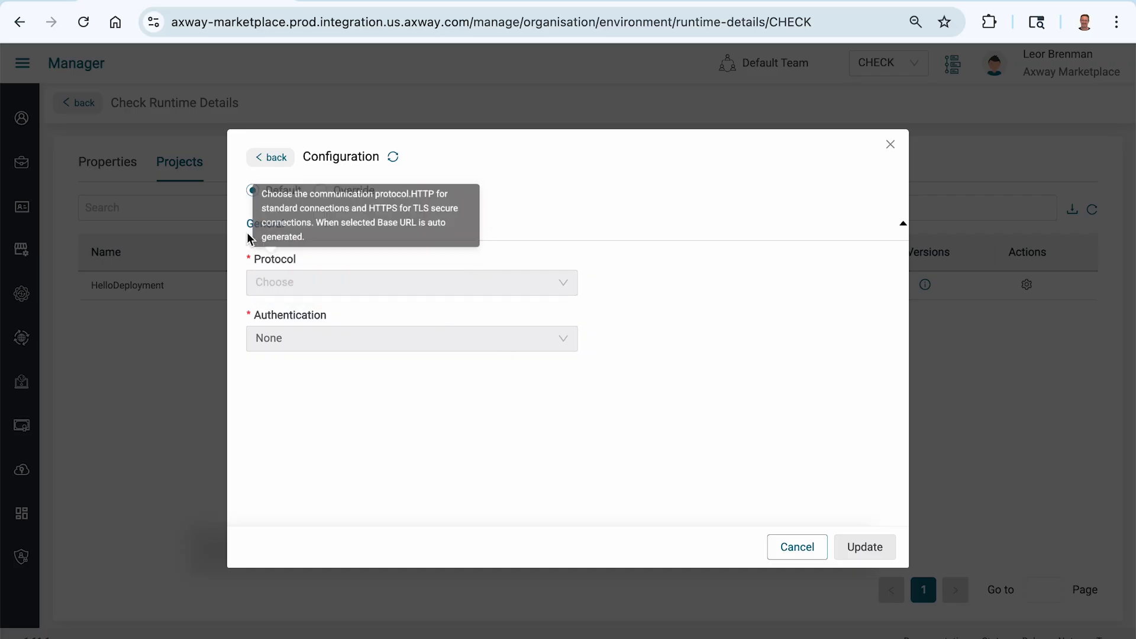
Override the connection with HTTPS protocol and Basic authentication, entering a user name and password
click(354, 194)
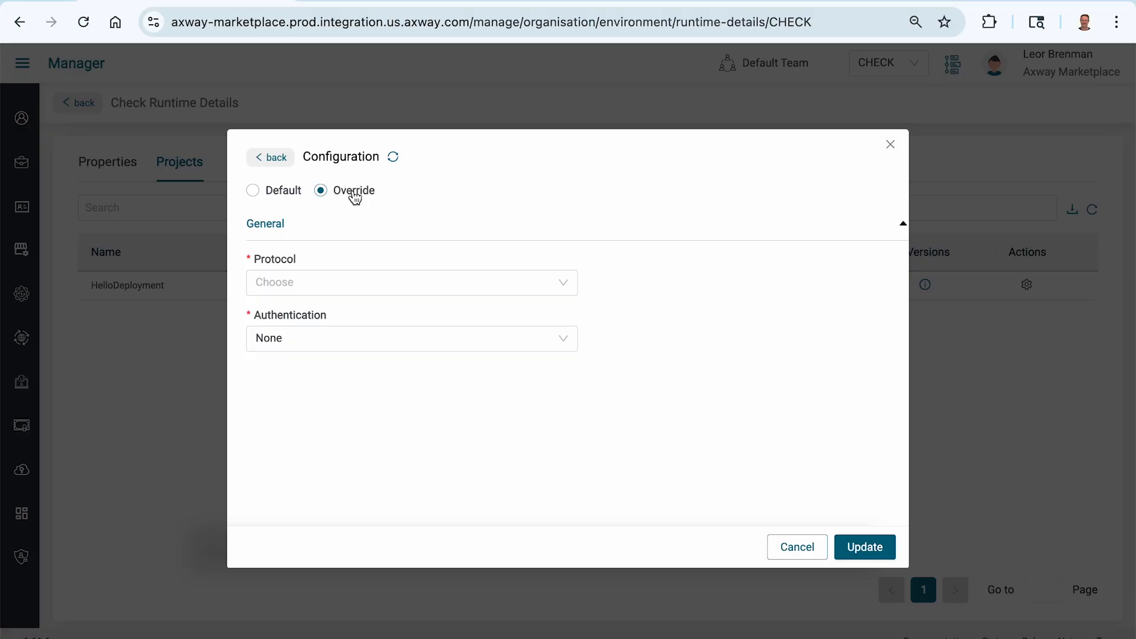
click(324, 282)
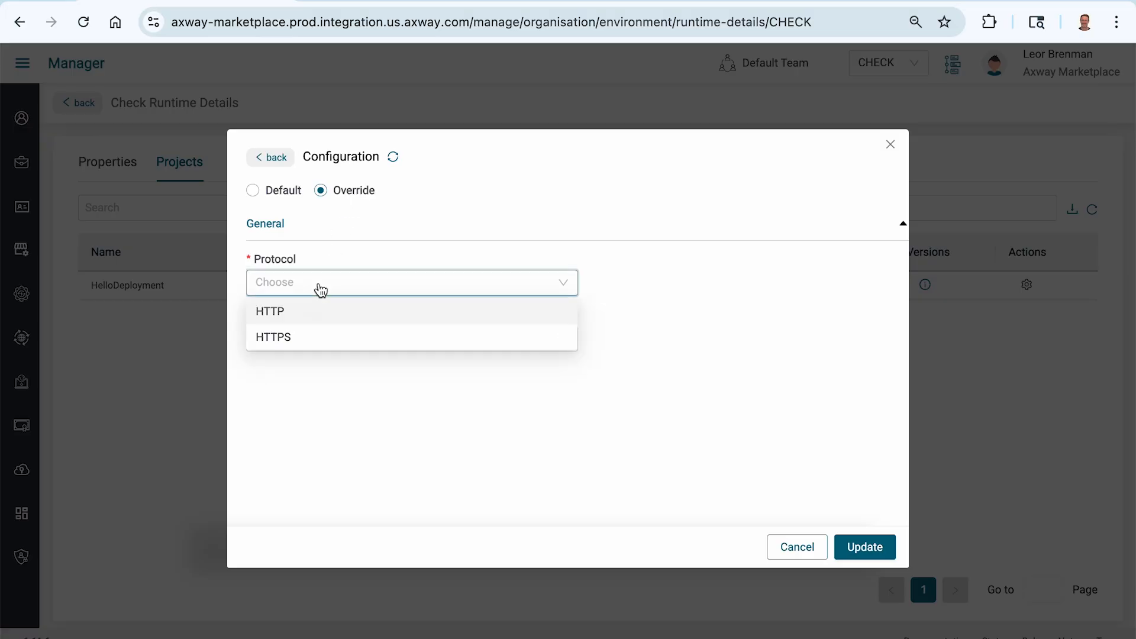
click(313, 341)
click(307, 380)
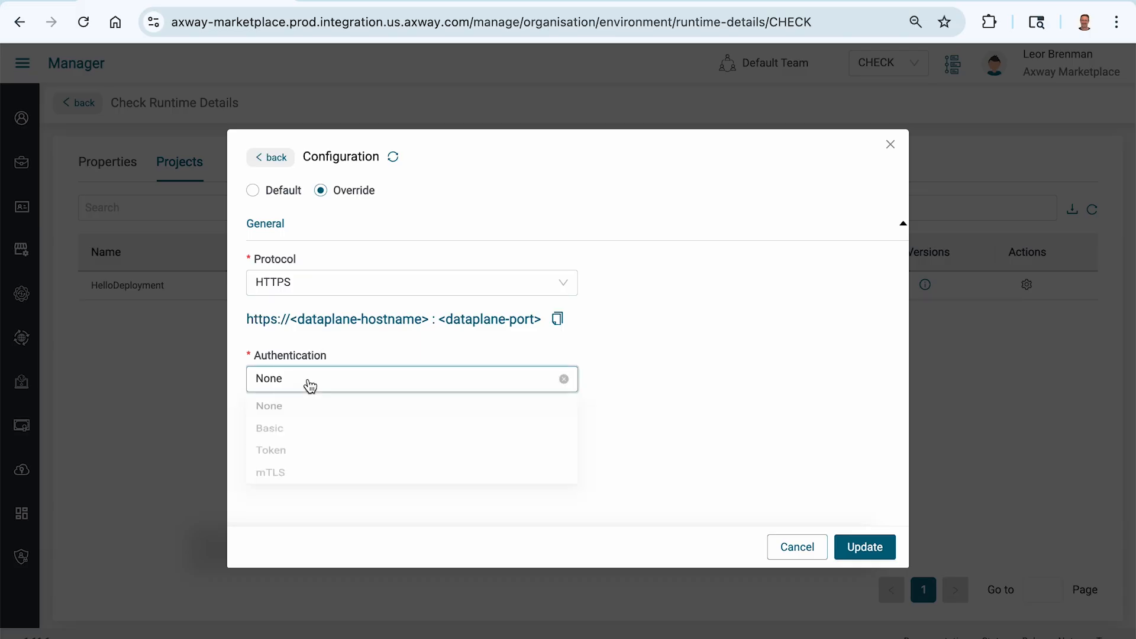
click(307, 443)
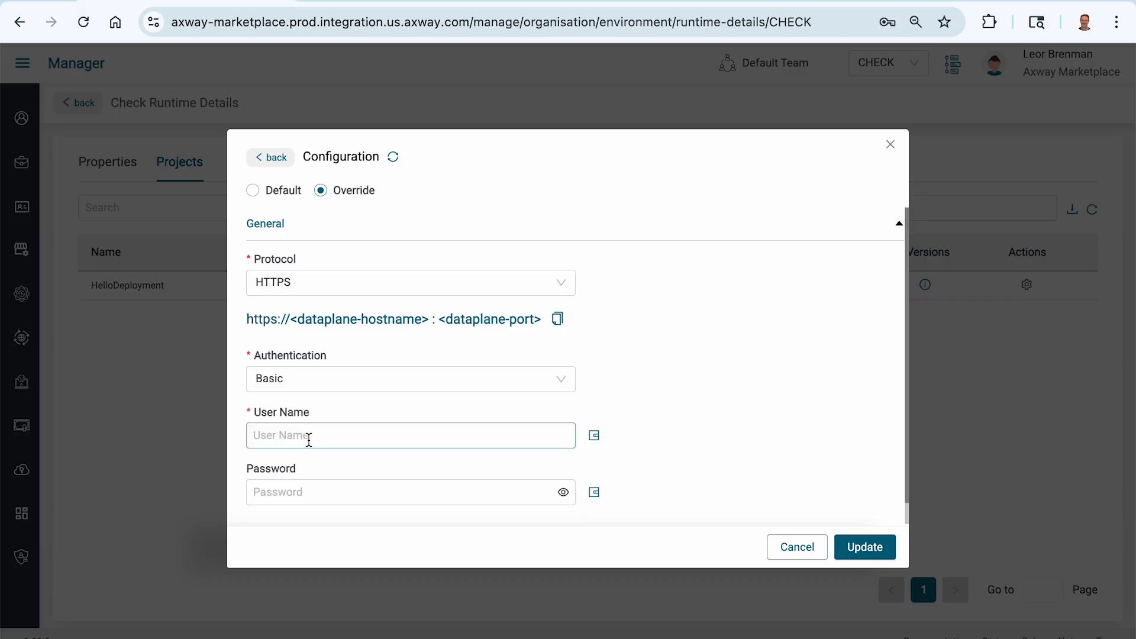
click(308, 440)
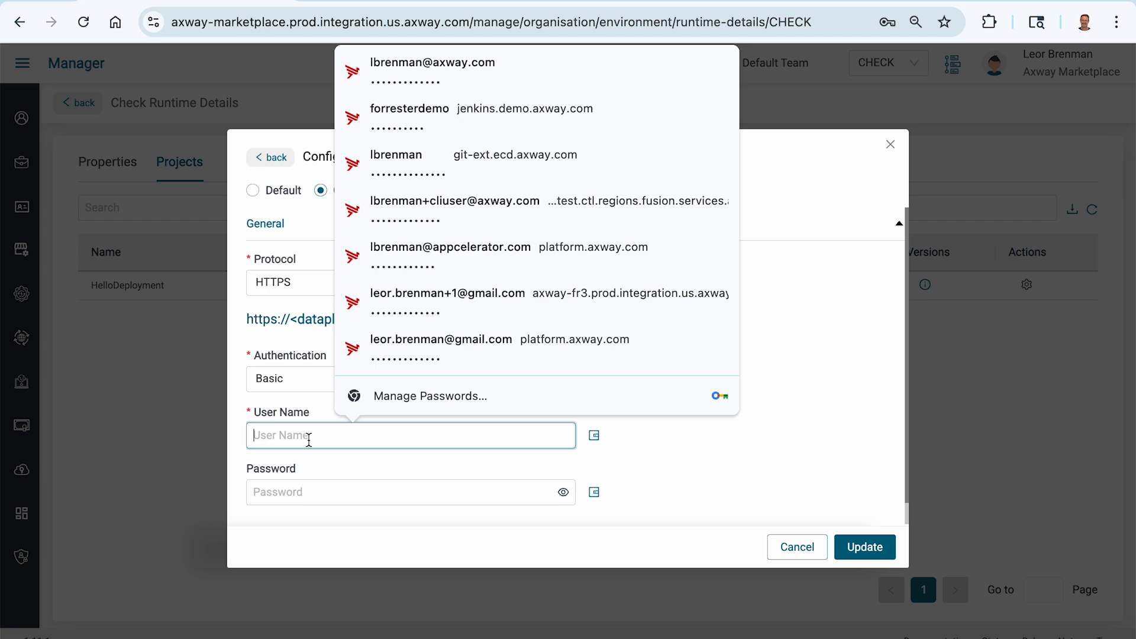
text(ef)
text(gh)
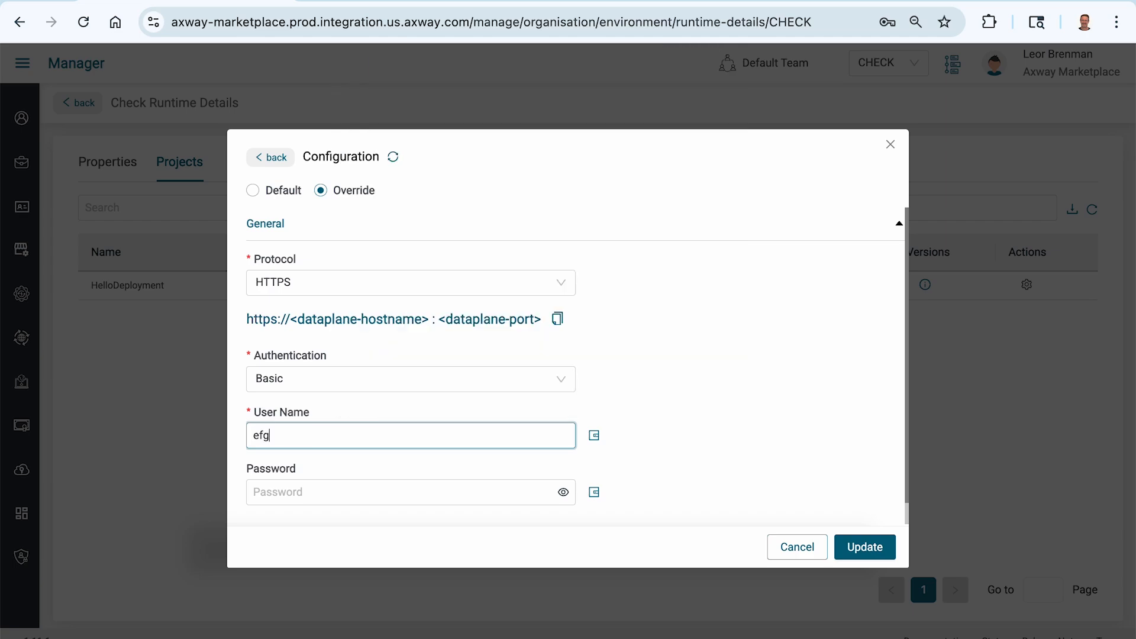
click(294, 491)
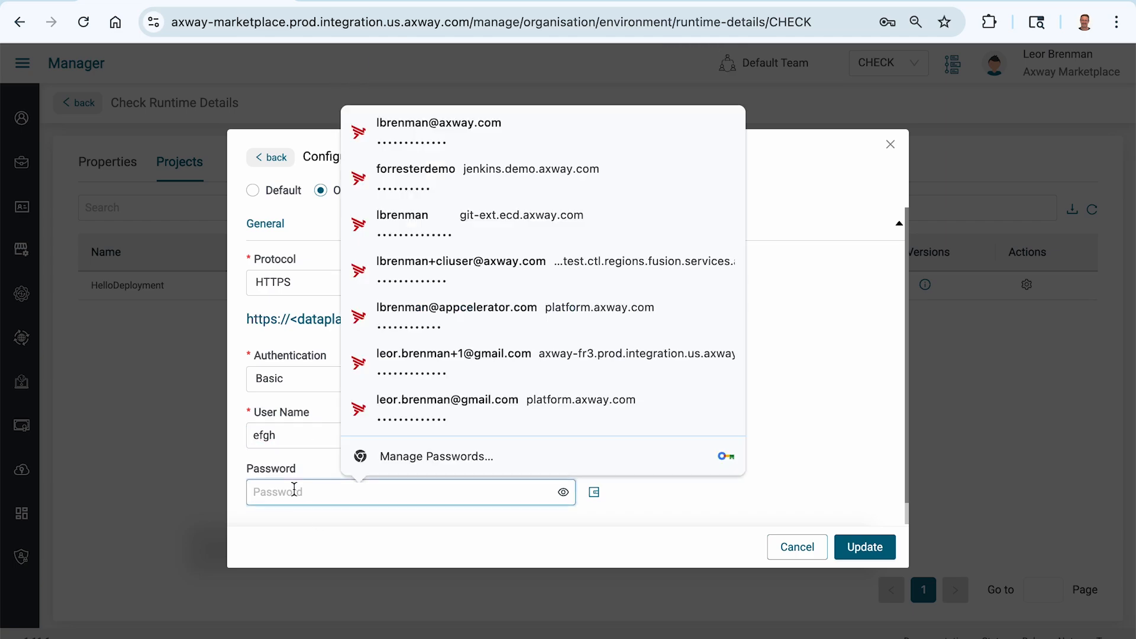
text(efgh)
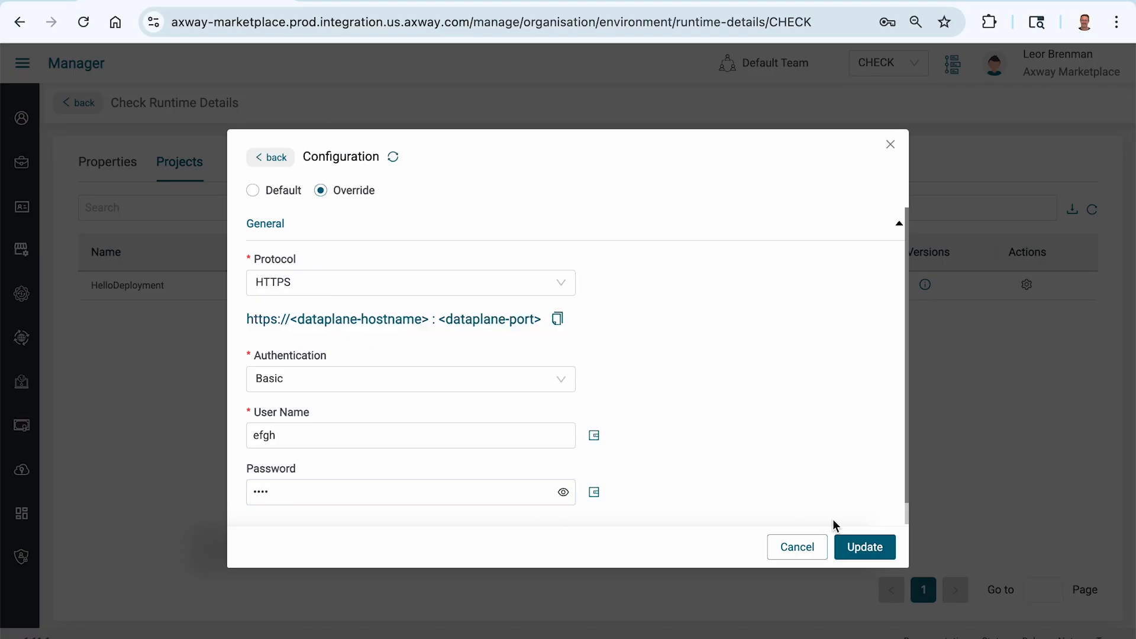
Save the override, then dismiss the browser password prompts, notification and configuration dialog
click(862, 549)
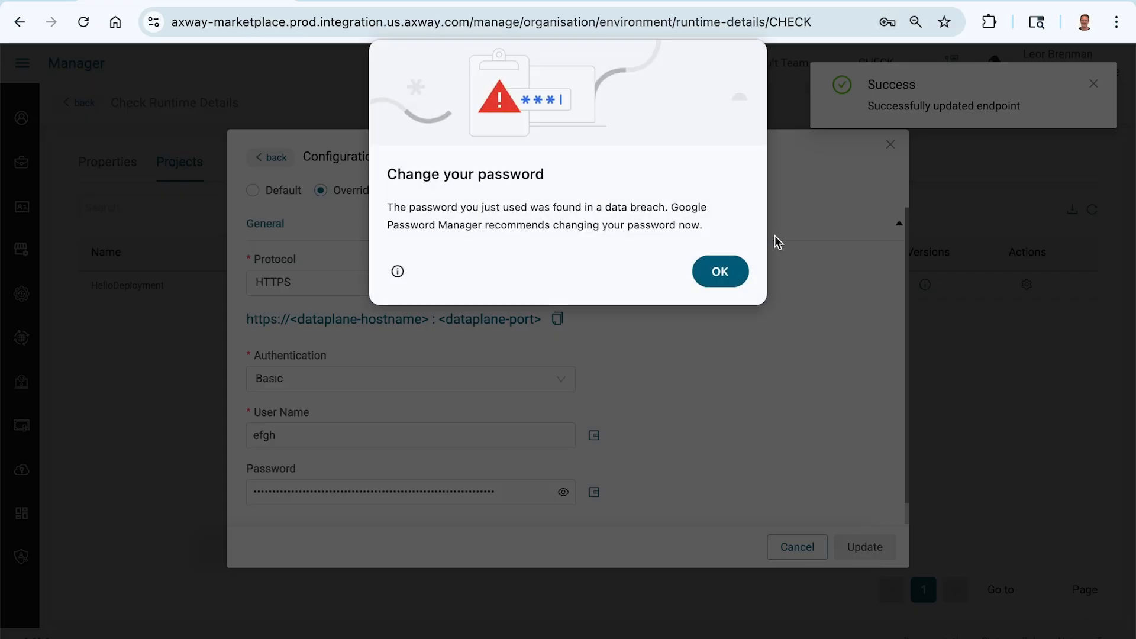
click(722, 273)
click(937, 64)
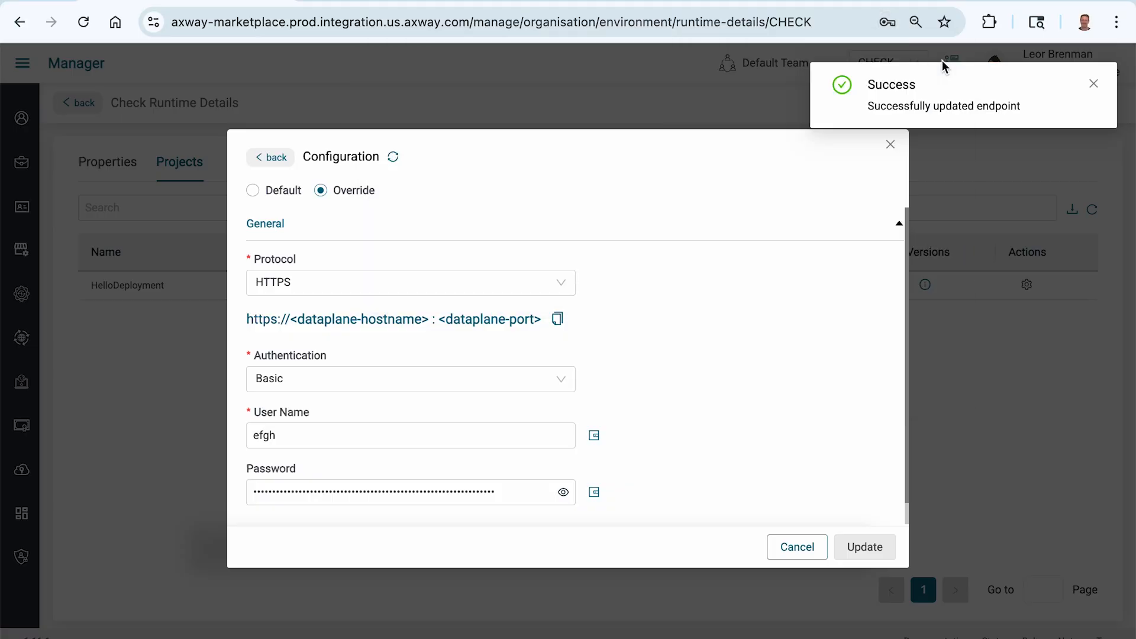
click(1095, 84)
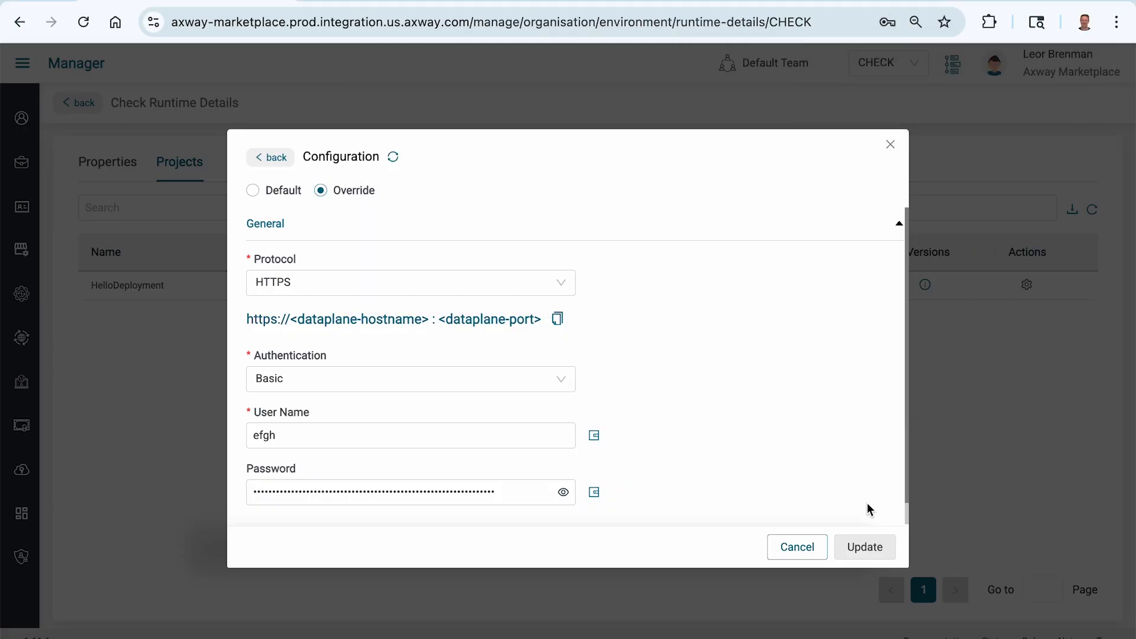
click(806, 556)
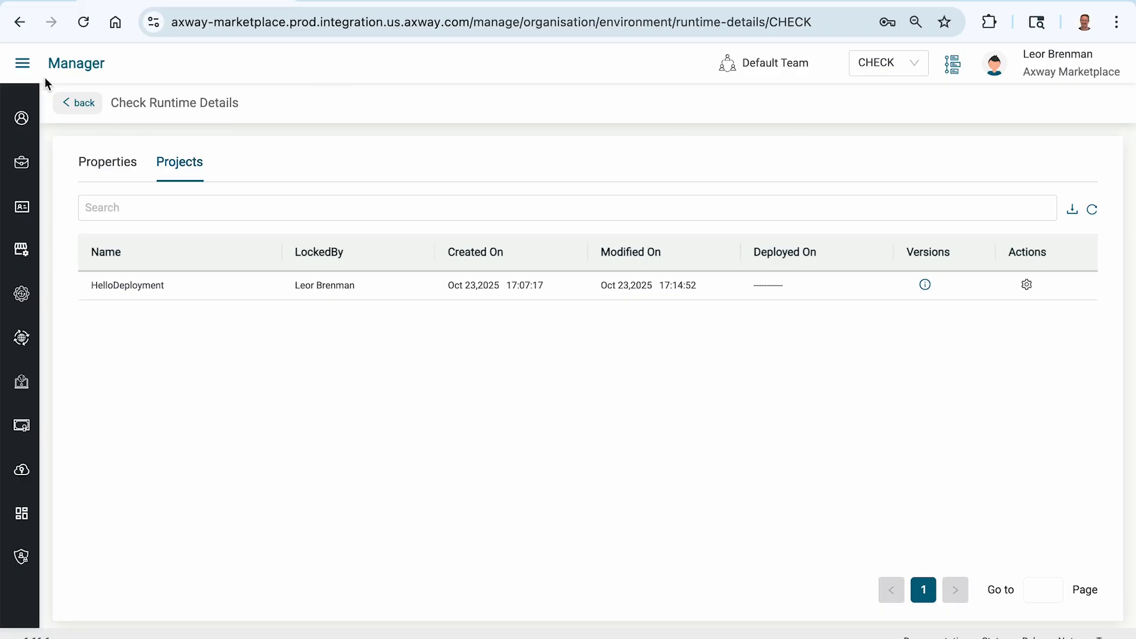
Open the MyAPI integration in the HelloDeployment project under the CHECK stage in Designer
click(24, 67)
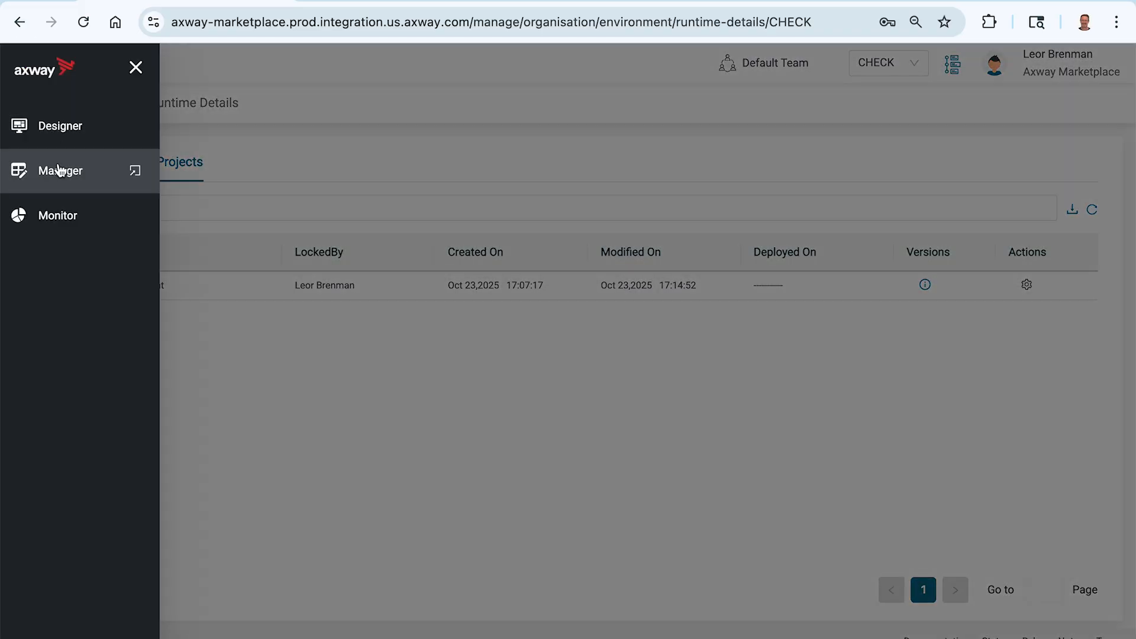
click(58, 144)
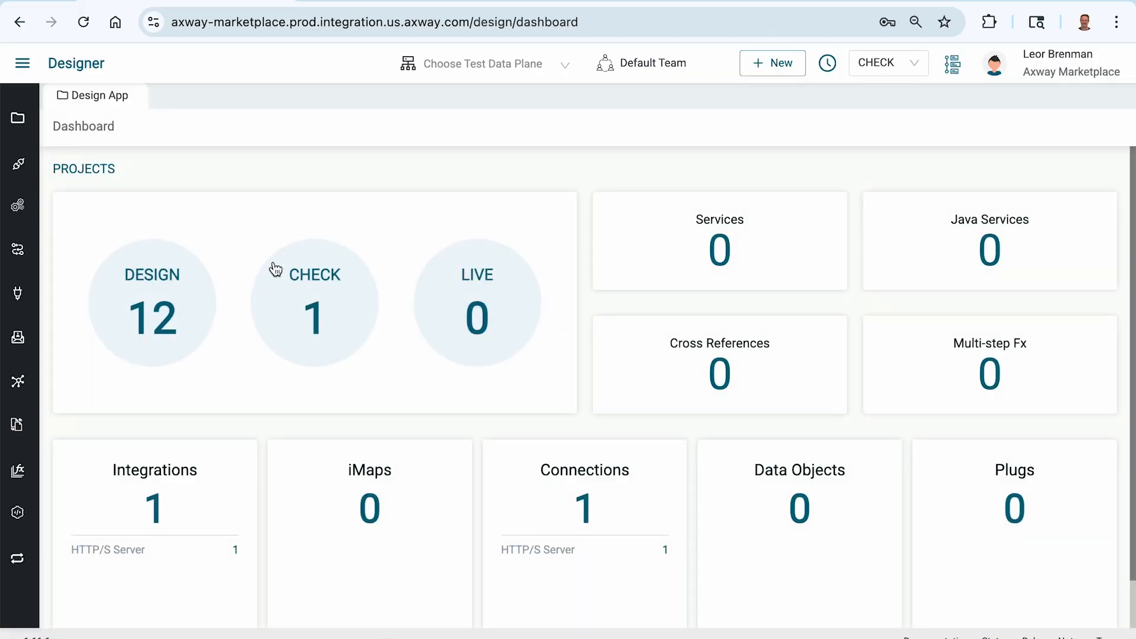
click(275, 269)
click(187, 239)
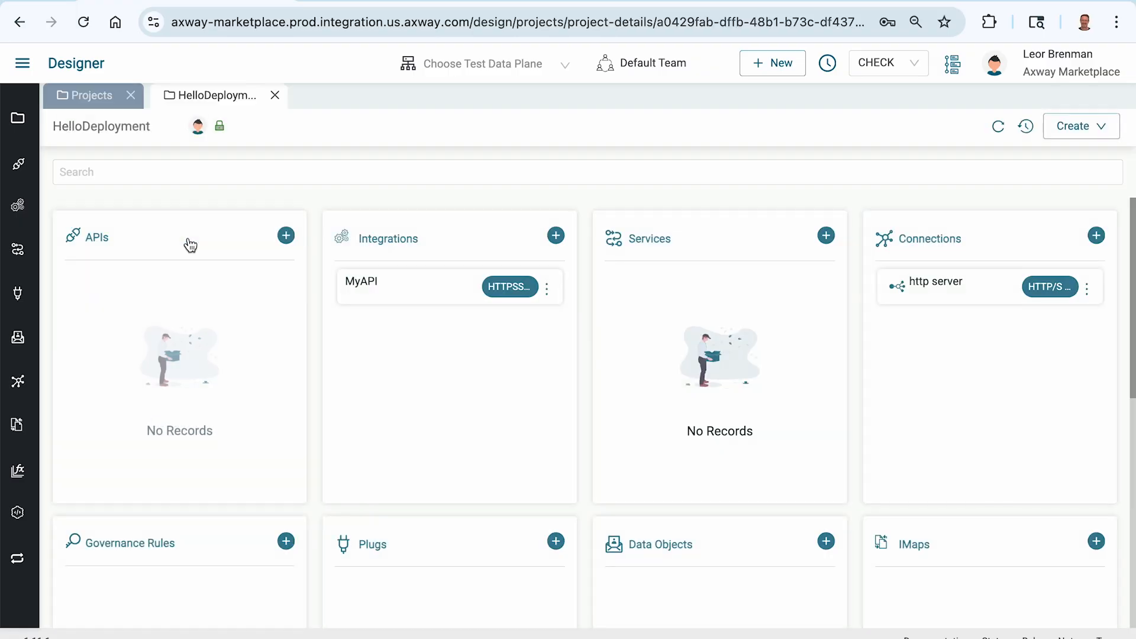
click(408, 290)
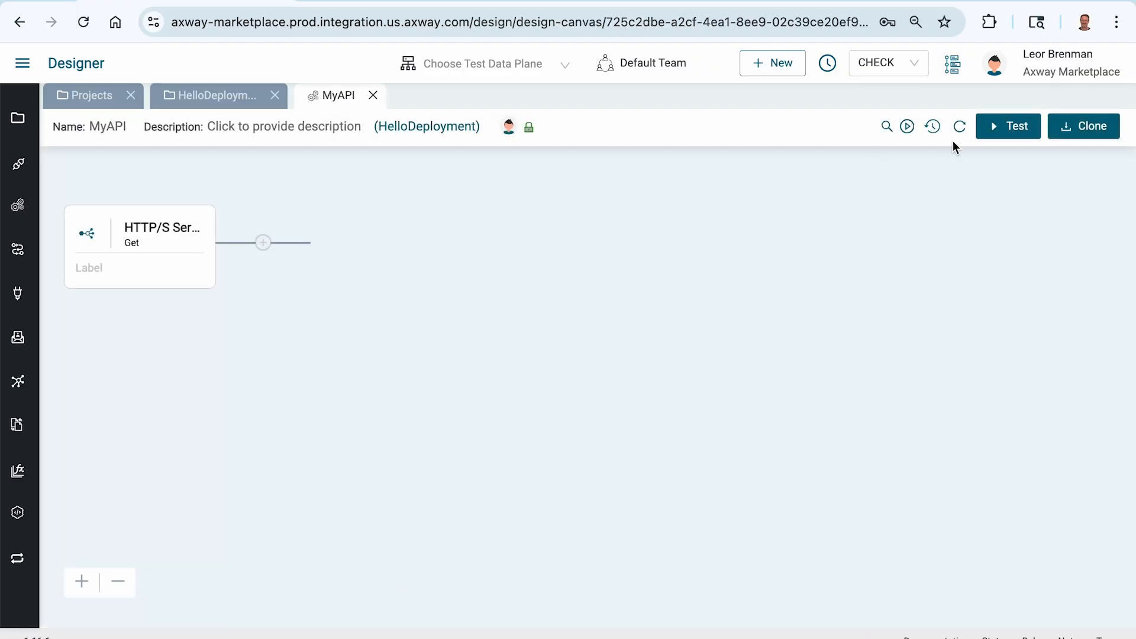
Activate the MyAPI event on the shared data plane and copy its endpoint URL
click(914, 128)
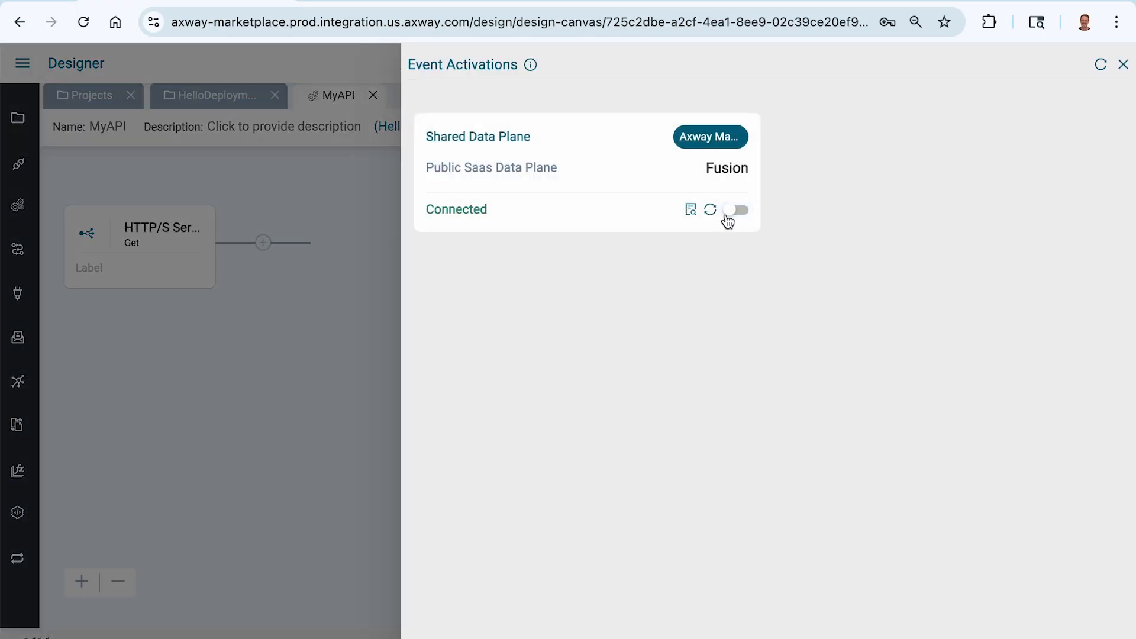
click(729, 212)
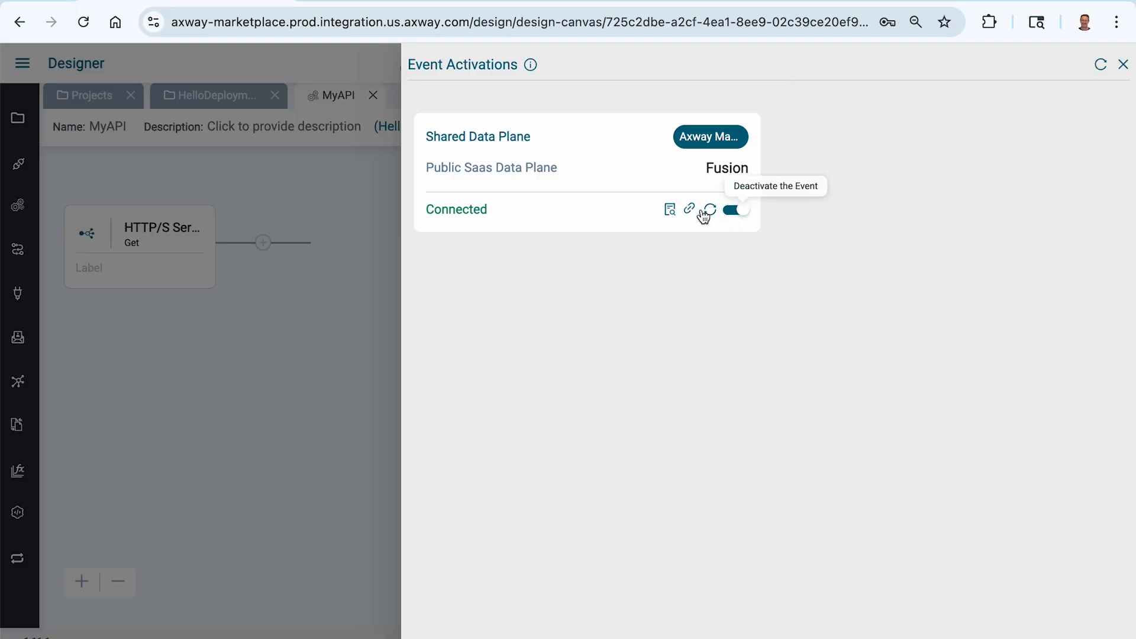
mouse_move(687, 211)
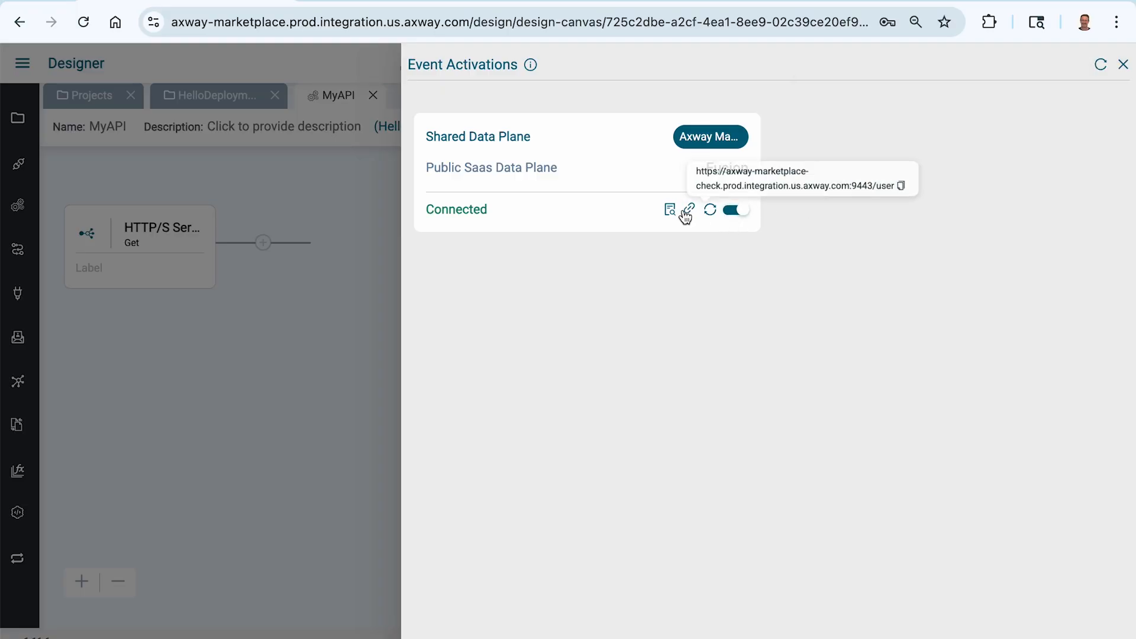
click(905, 187)
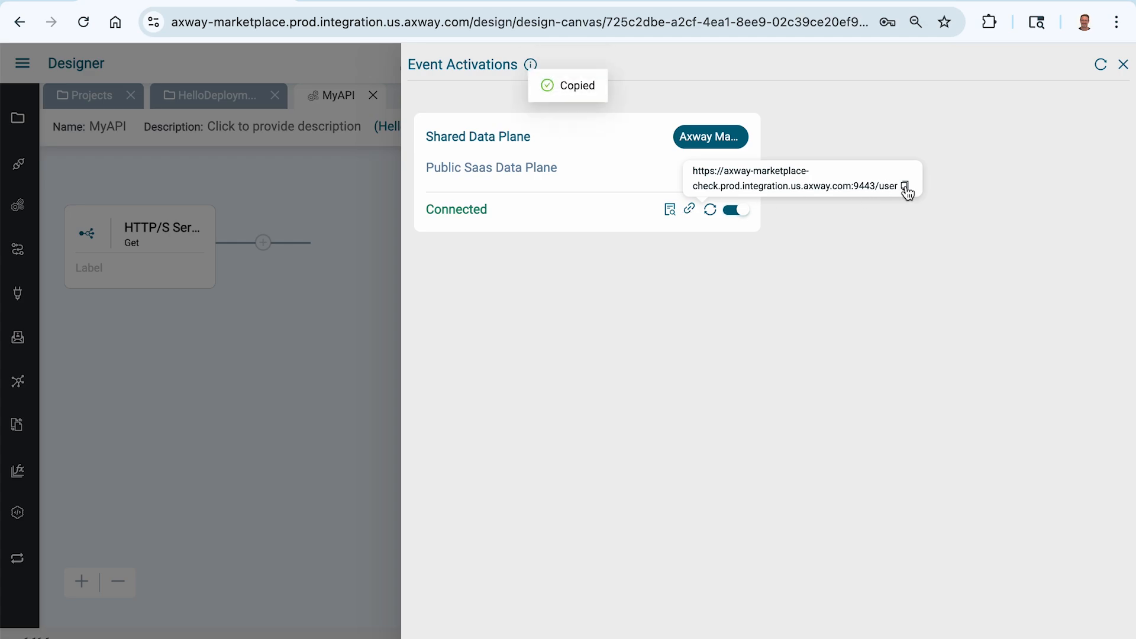
key(super+Tab)
key(super+Tab)
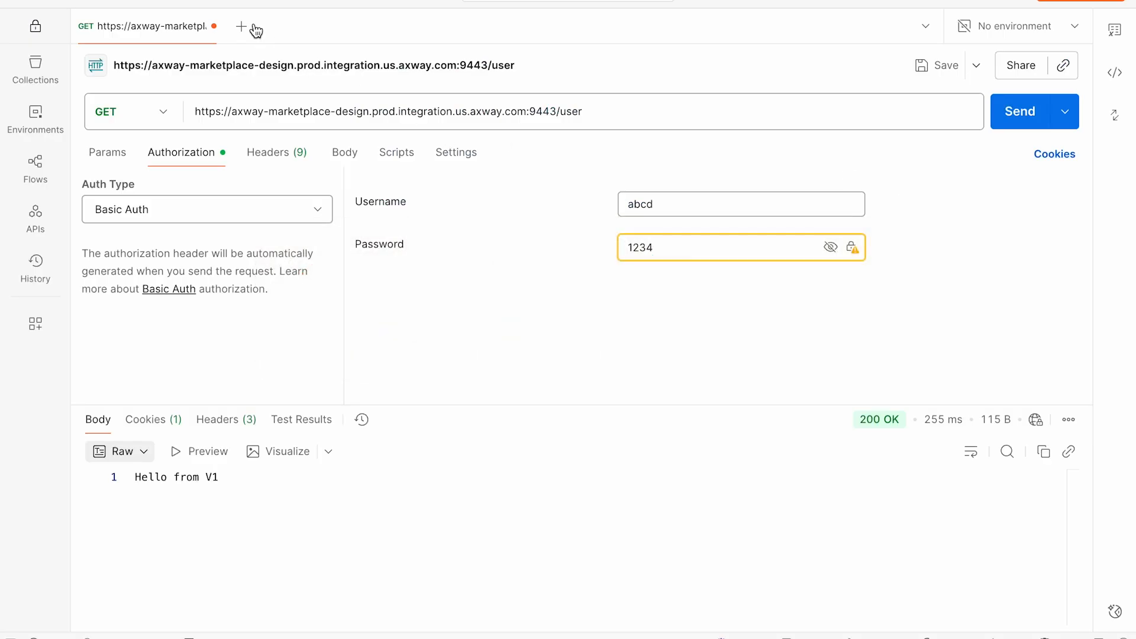
Send a new GET request to the copied CHECK /user URL, which returns 500 Internal Server Error
click(242, 26)
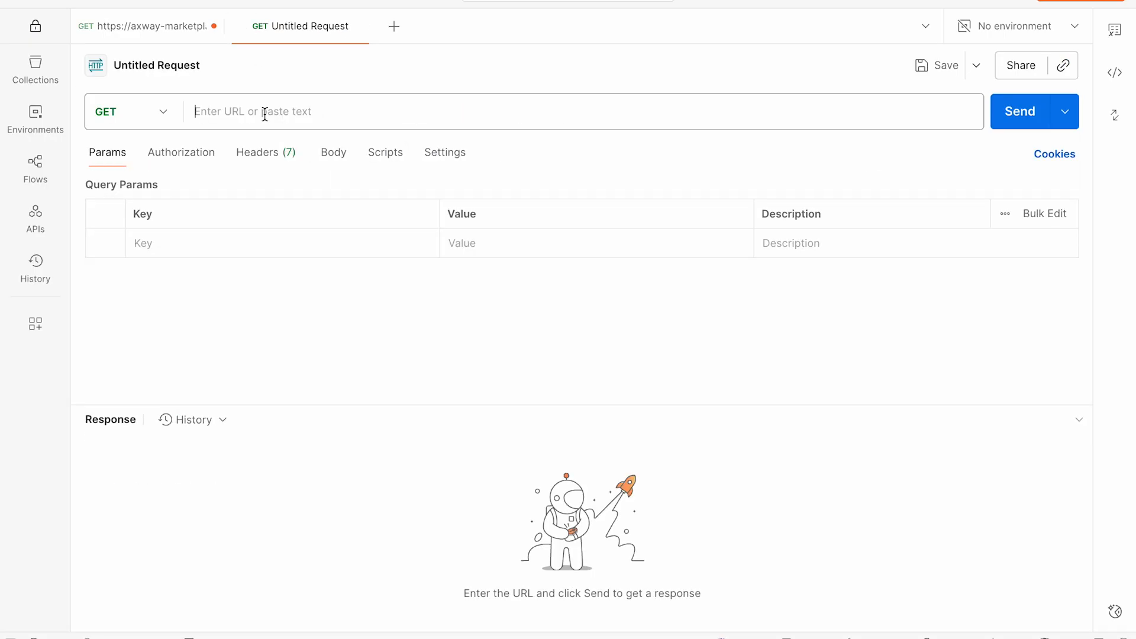
key(super+v)
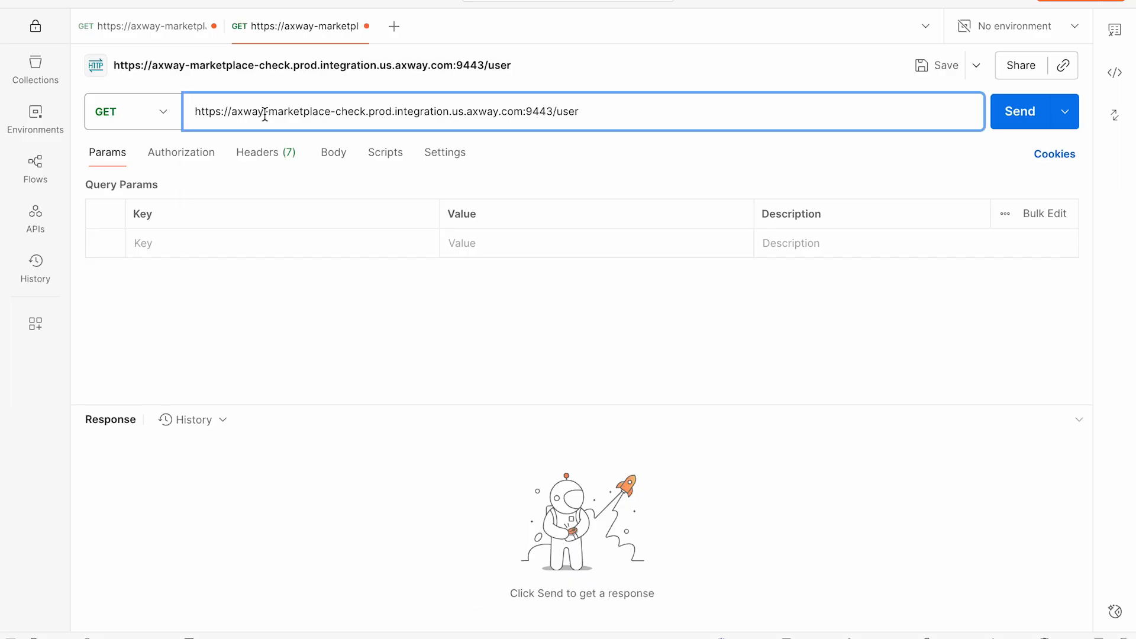
click(152, 30)
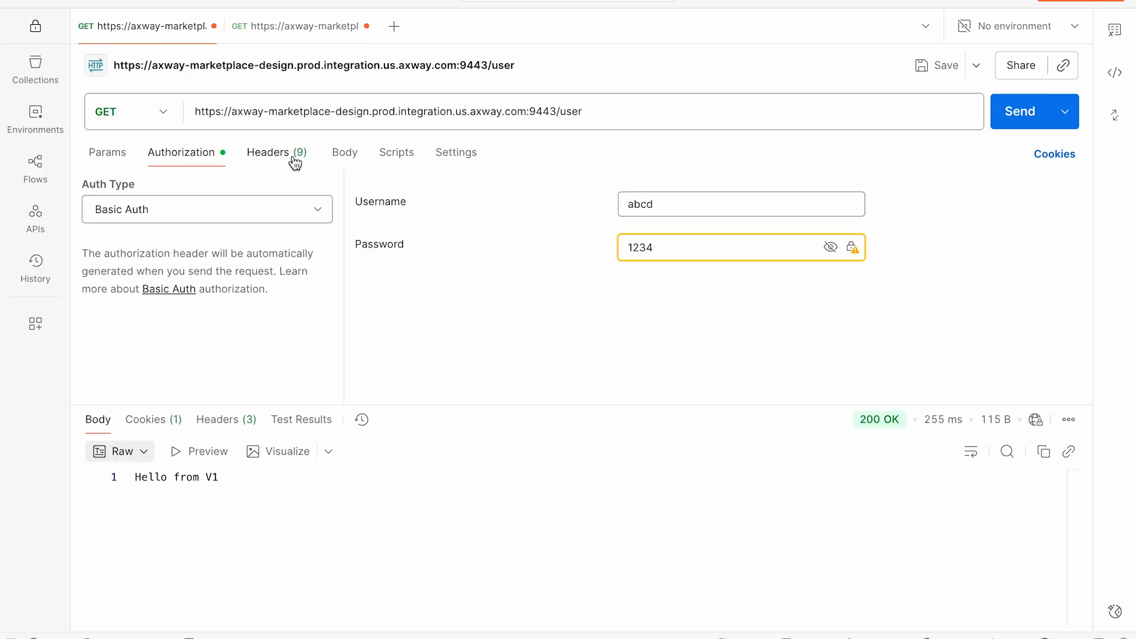
double_click(354, 113)
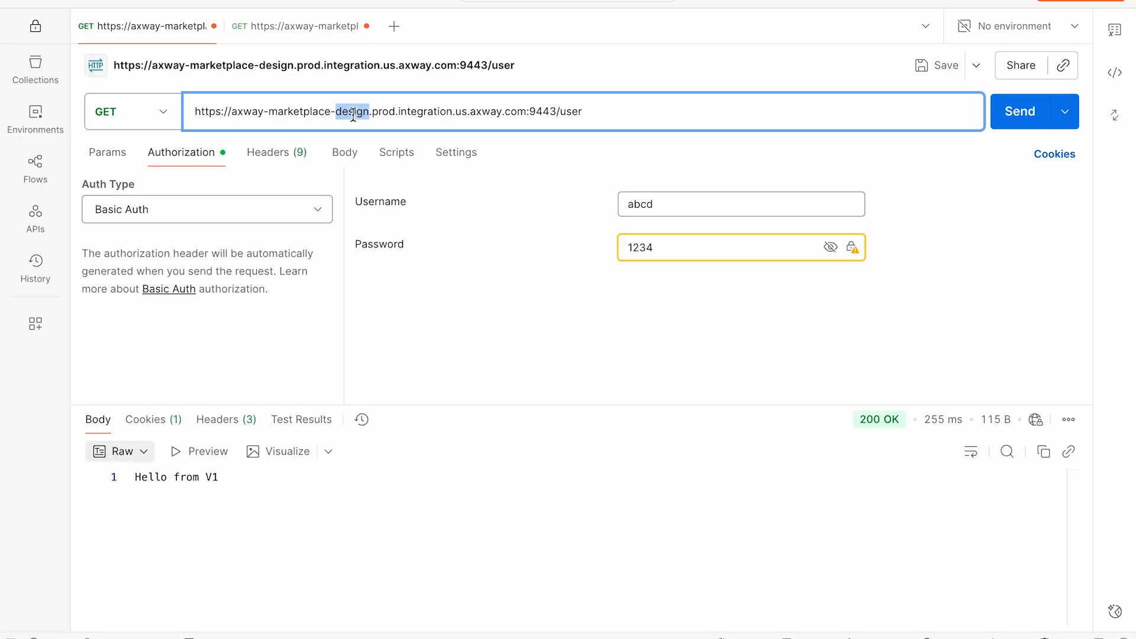
click(303, 27)
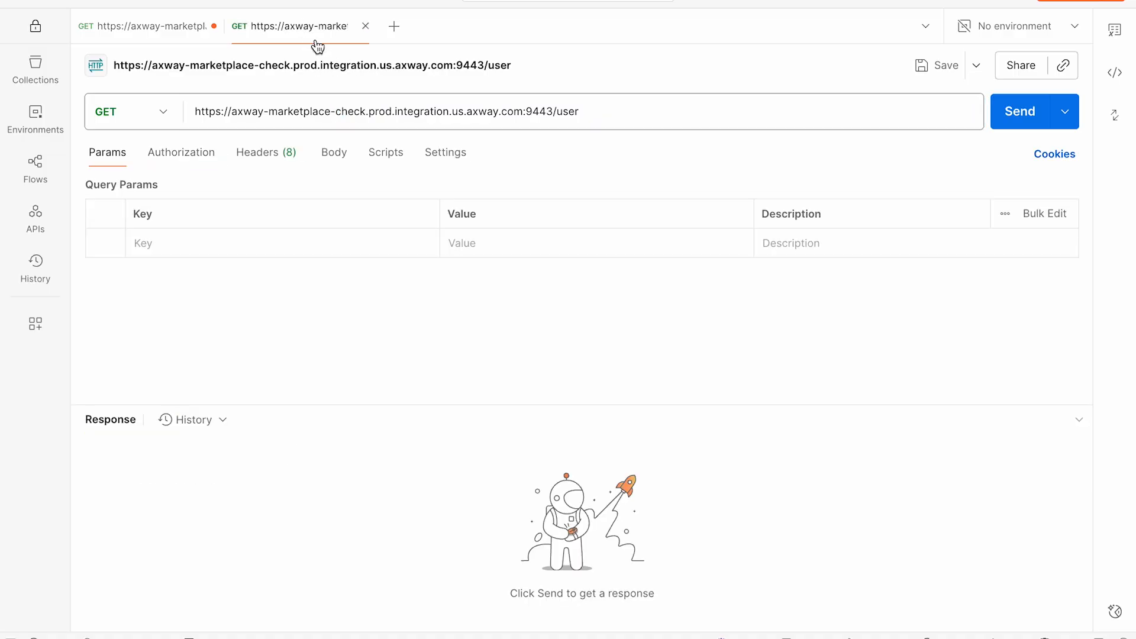
double_click(351, 111)
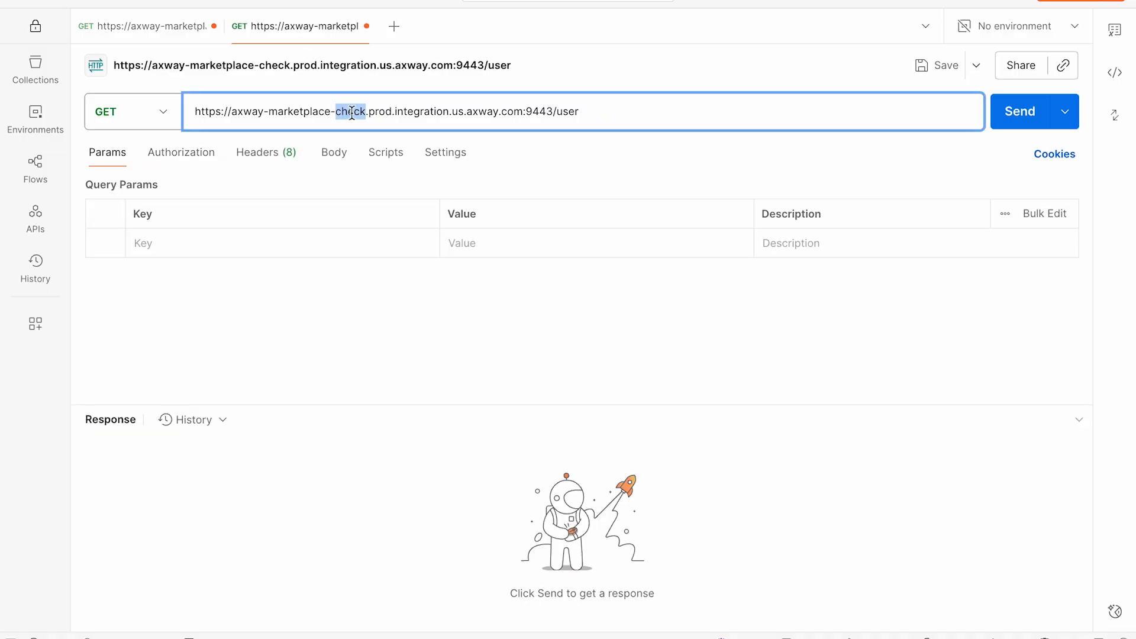
click(1004, 112)
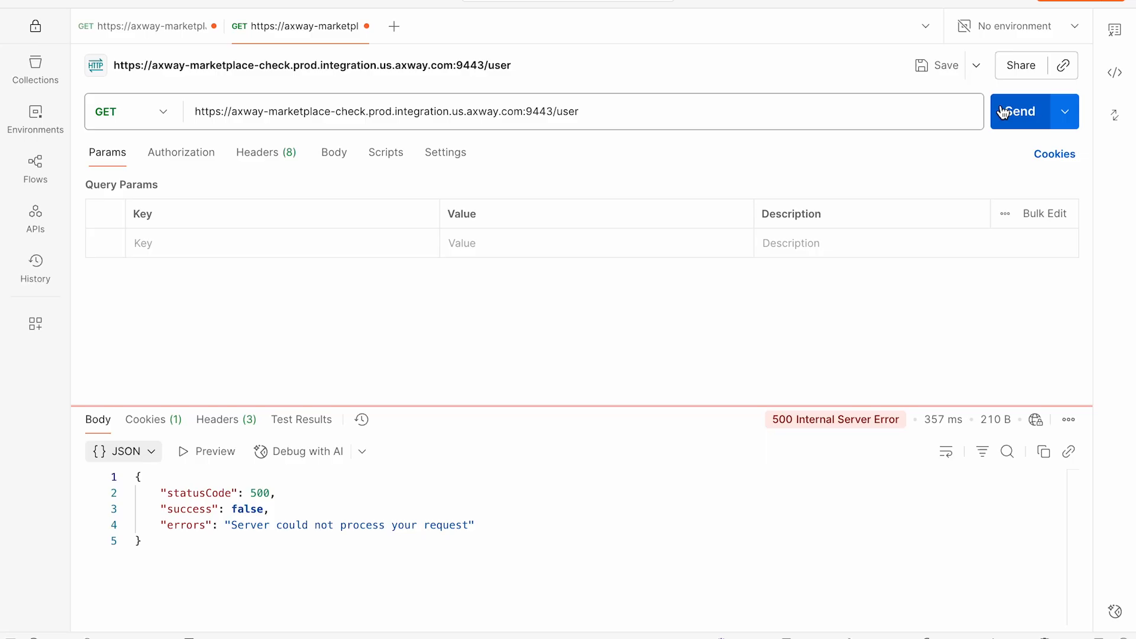
click(188, 152)
Set the request's authorization to Basic Auth and resend it, getting 401 Unauthorized
click(178, 207)
click(178, 274)
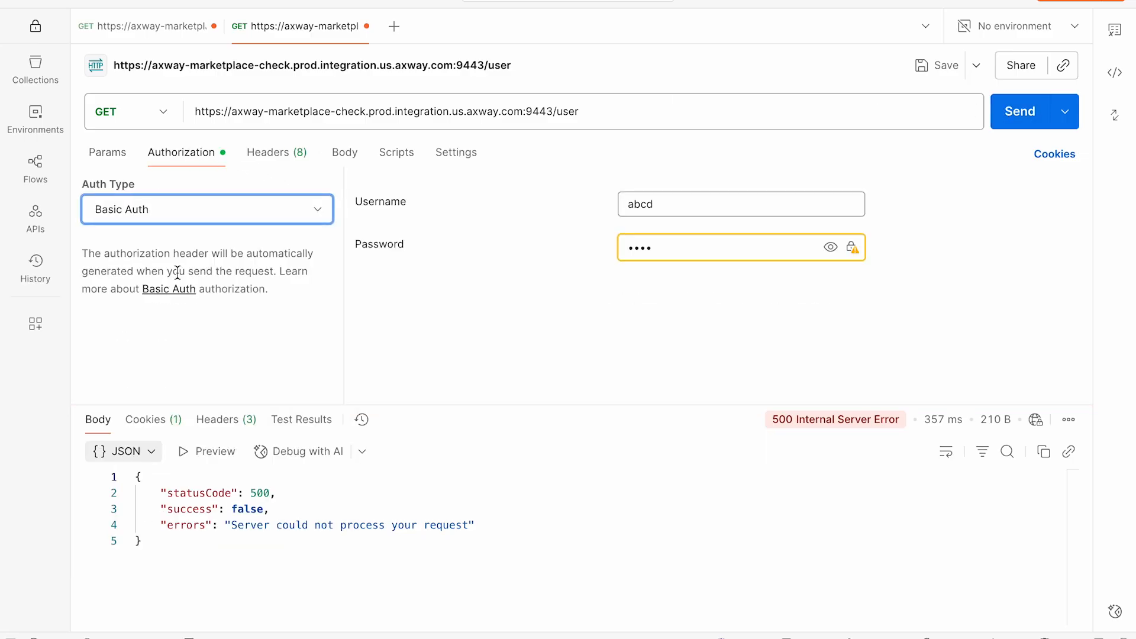
double_click(634, 206)
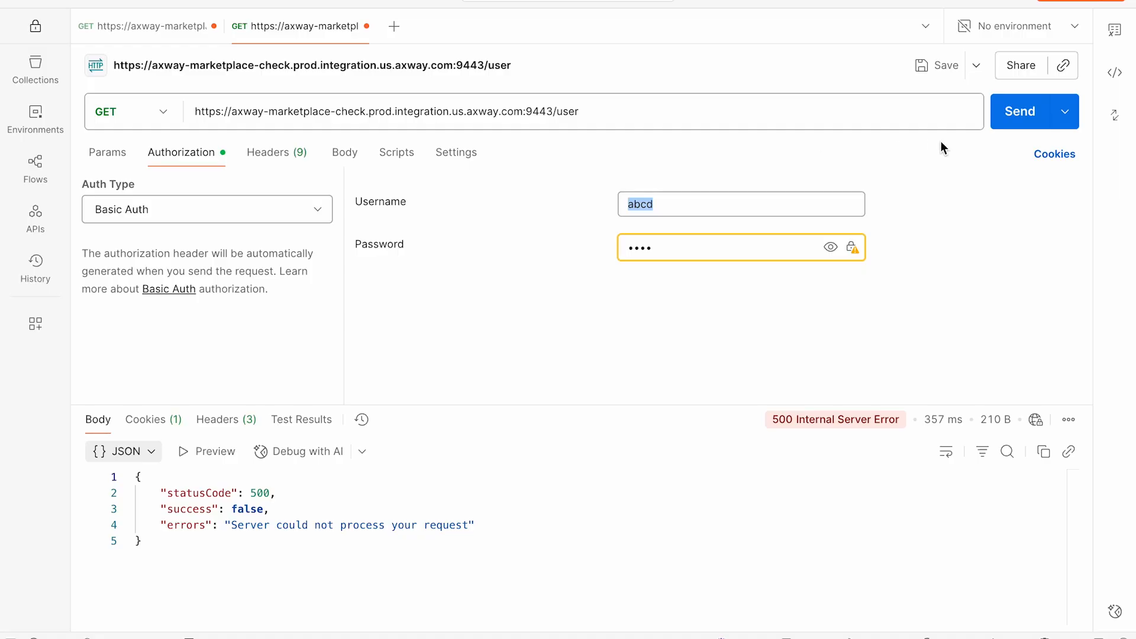
click(1018, 110)
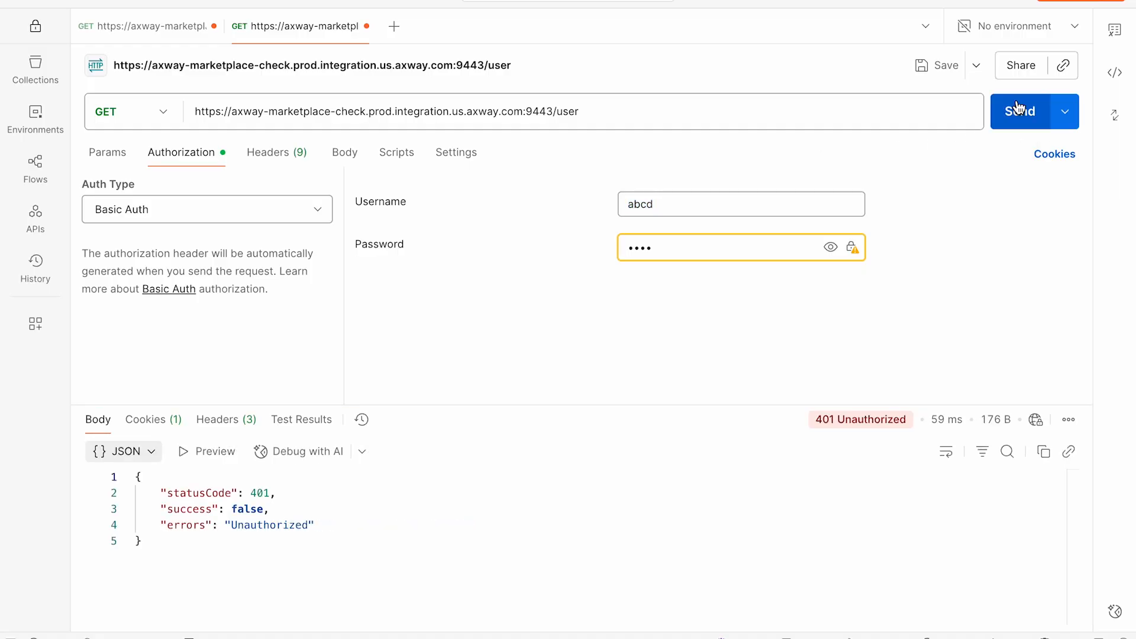
Edit the Basic Auth username and replace the password with a new one
click(643, 204)
text(efgh)
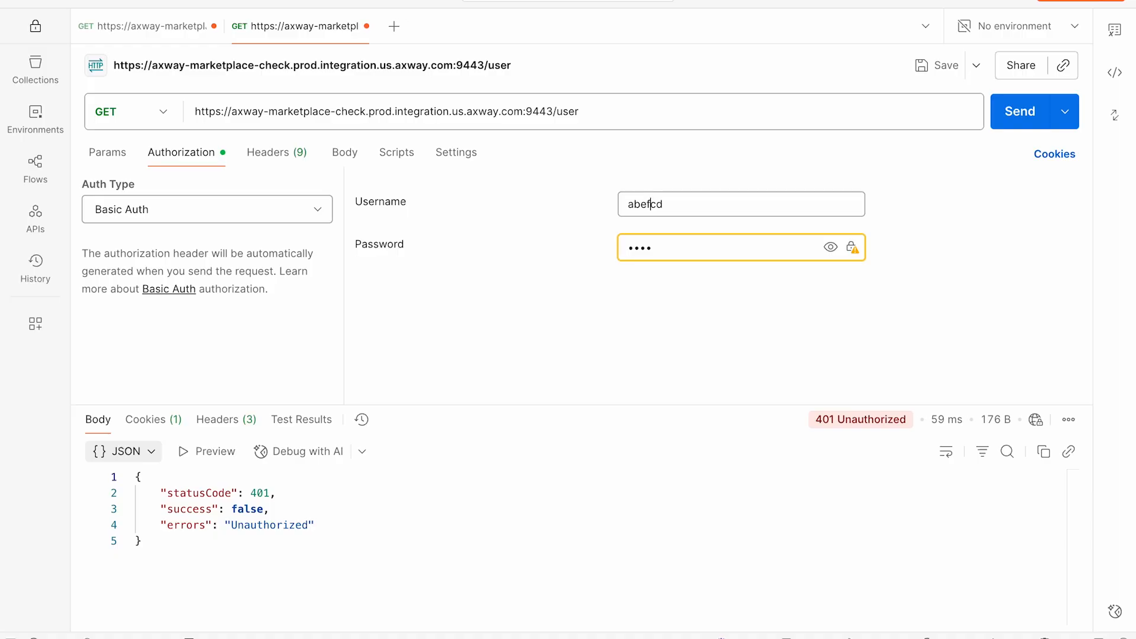
double_click(634, 255)
text(••••)
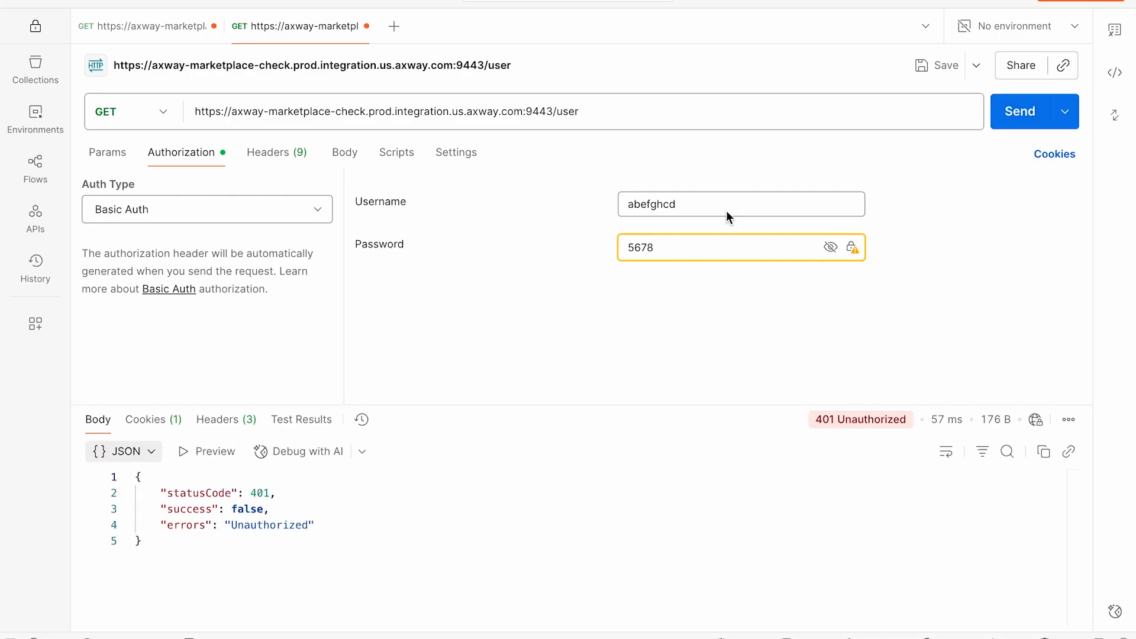
Trim the extra leading and trailing characters from the Basic Auth username and resend the GET request
click(639, 203)
key(BackSpace)
key(BackSpace)
click(697, 203)
key(BackSpace)
key(BackSpace)
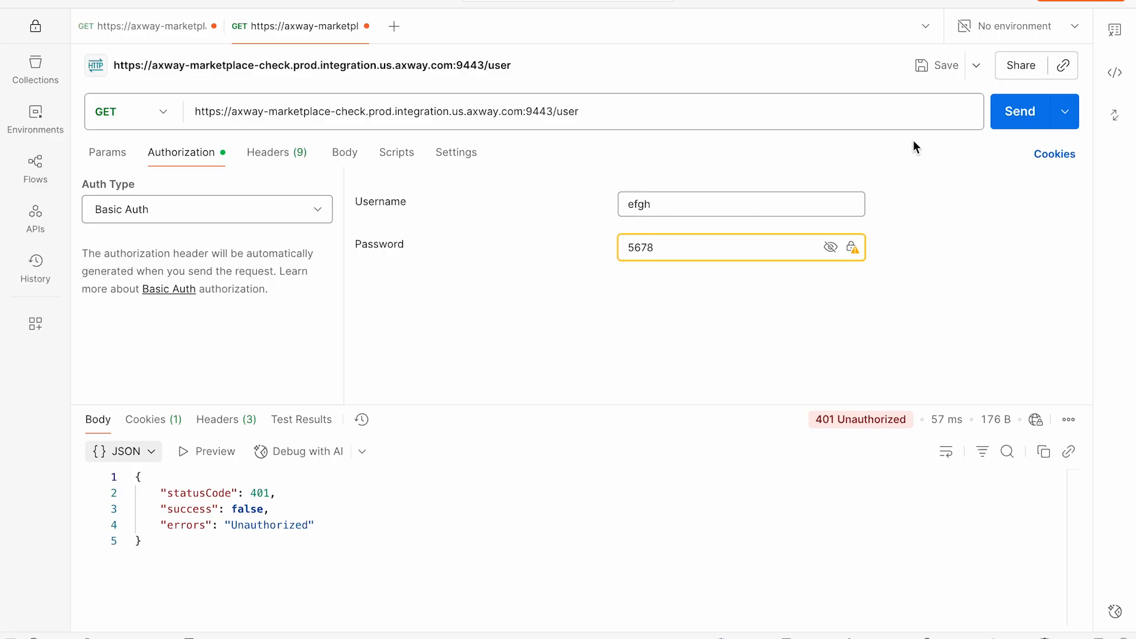
click(1020, 111)
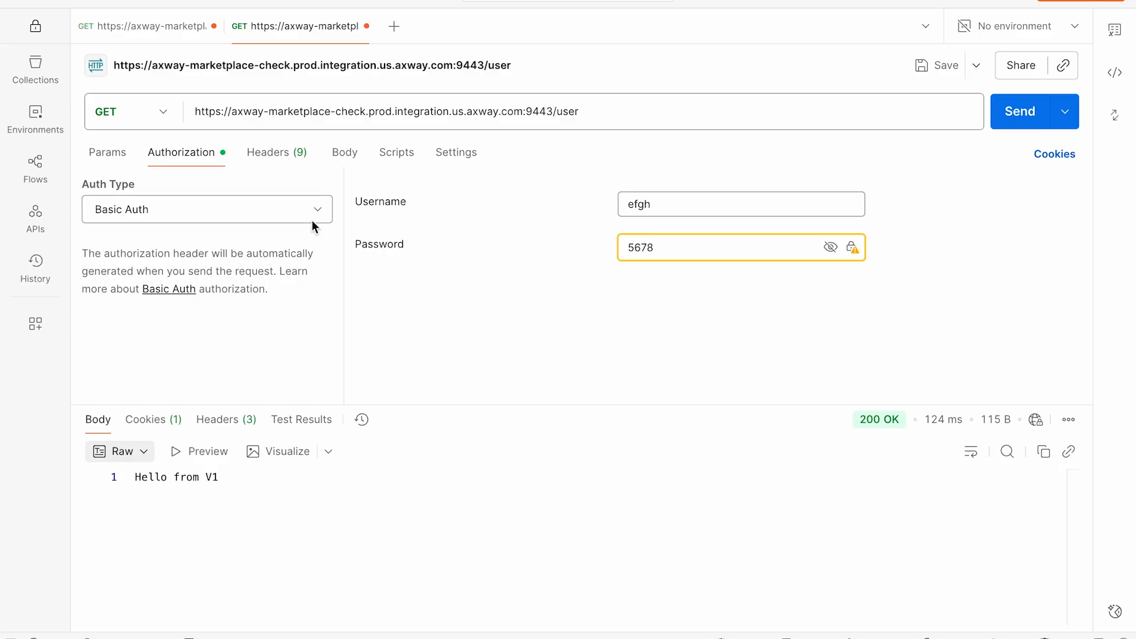
Back in Fusion, toggle off MyAPI's Shared Data Plane event activation and confirm stopping it
key(super+Tab)
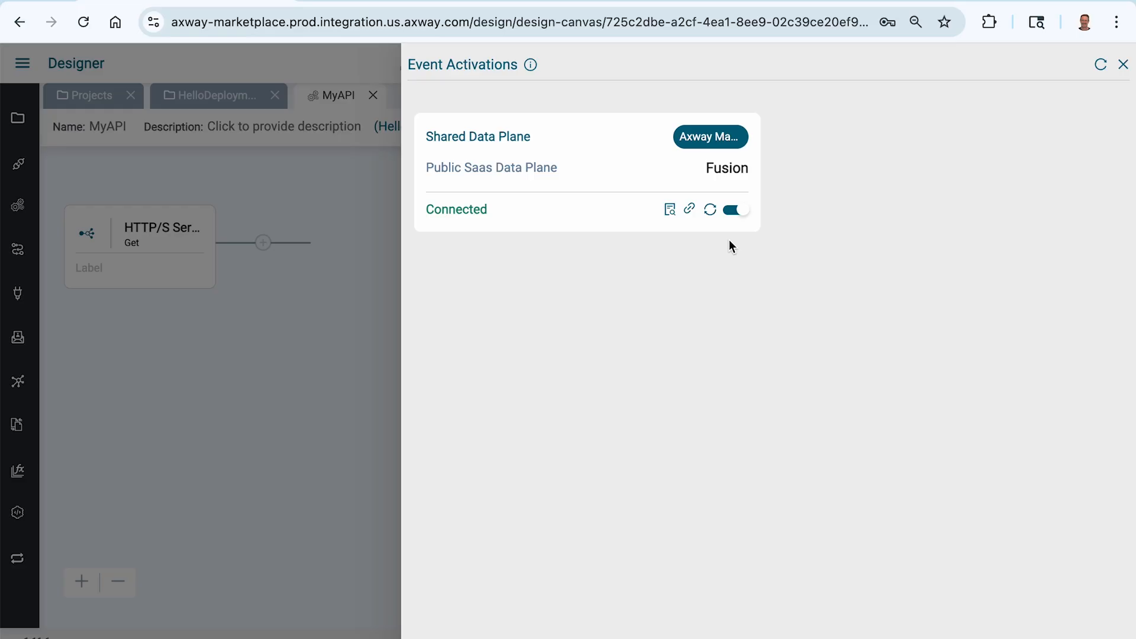
click(742, 211)
click(742, 198)
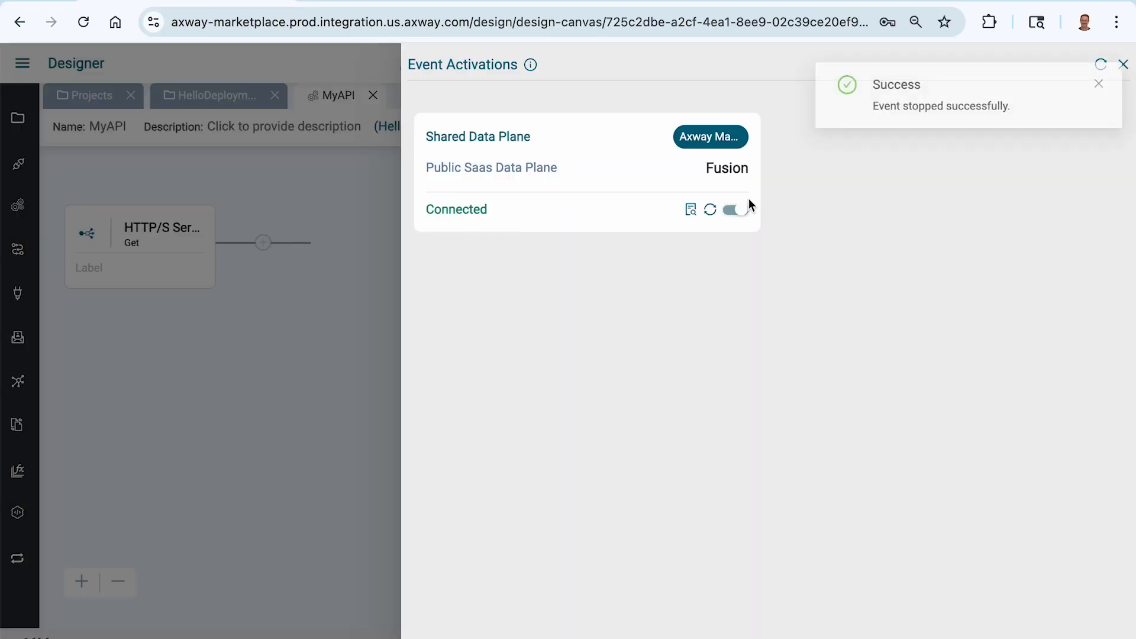